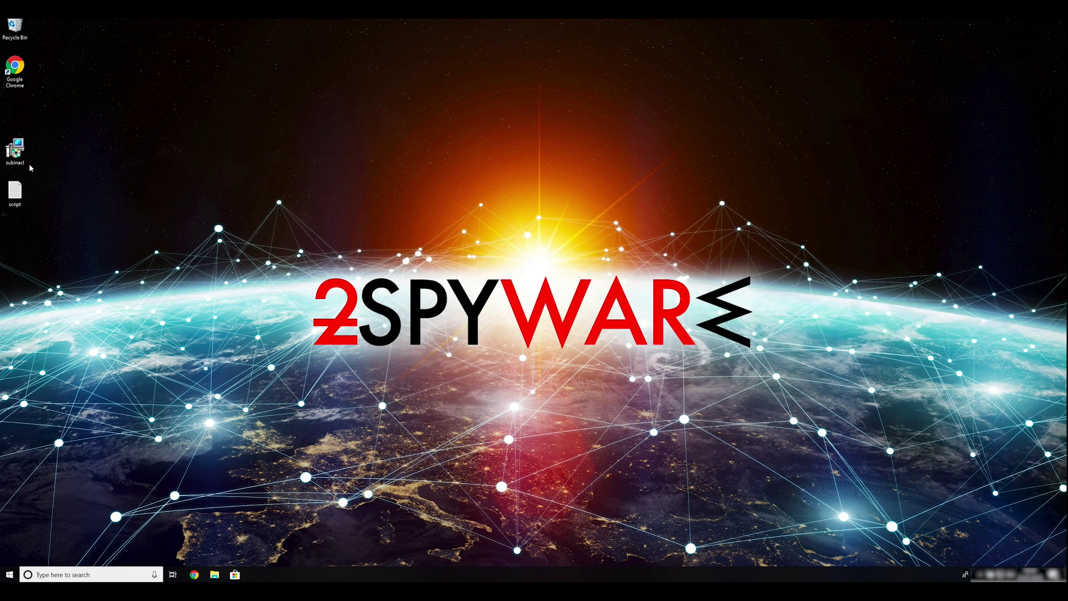
Install SubInAcl through the Resource Kit Tools Setup Wizard, accepting the EULA and UAC prompt.
left_click_drag(63, 214, 13, 133)
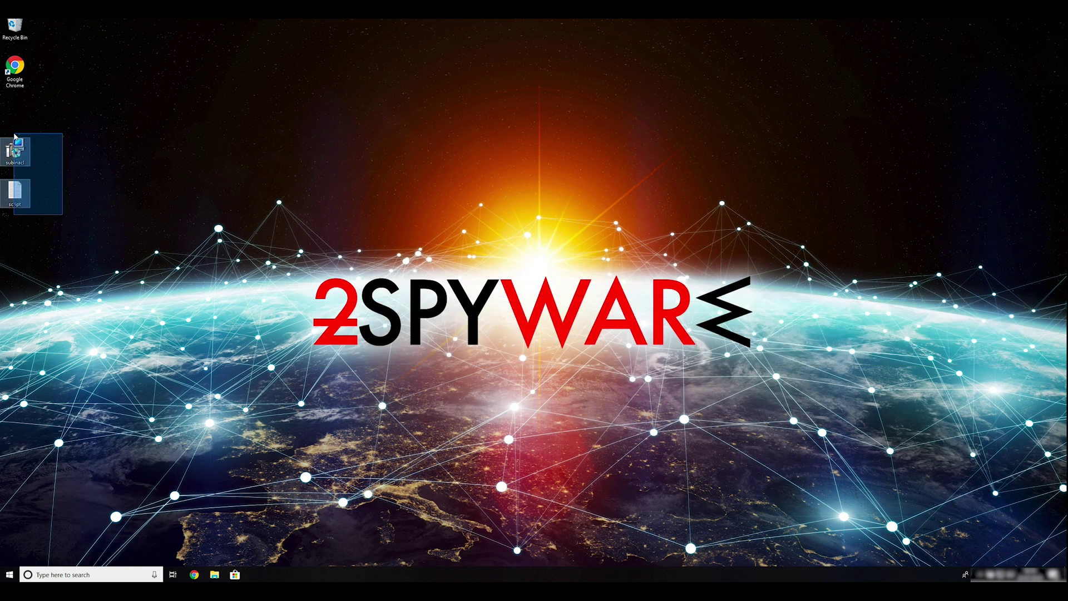
left_click(251, 144)
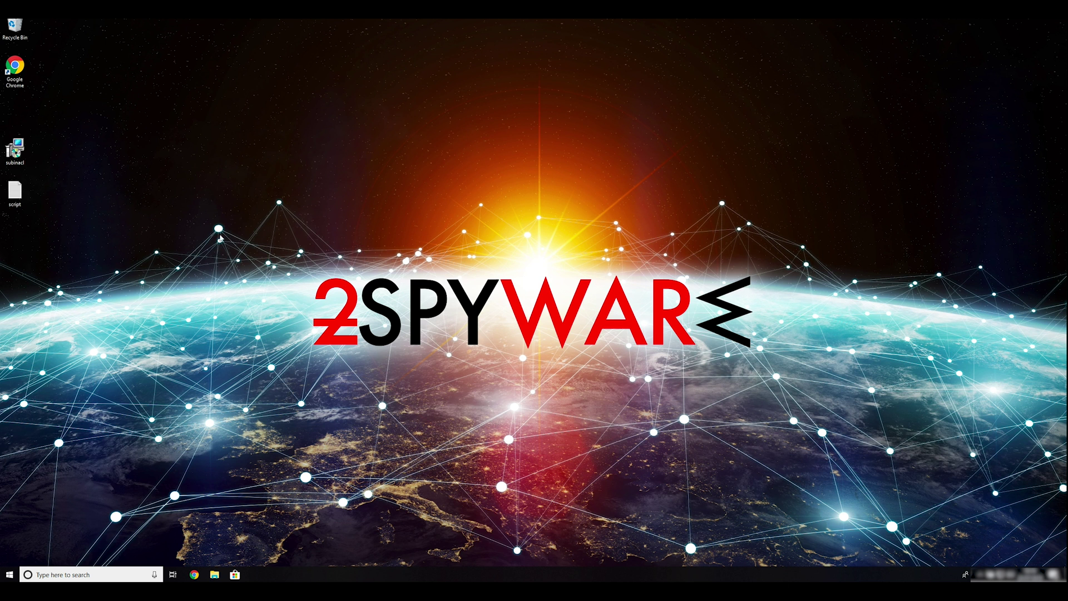
double_click(15, 151)
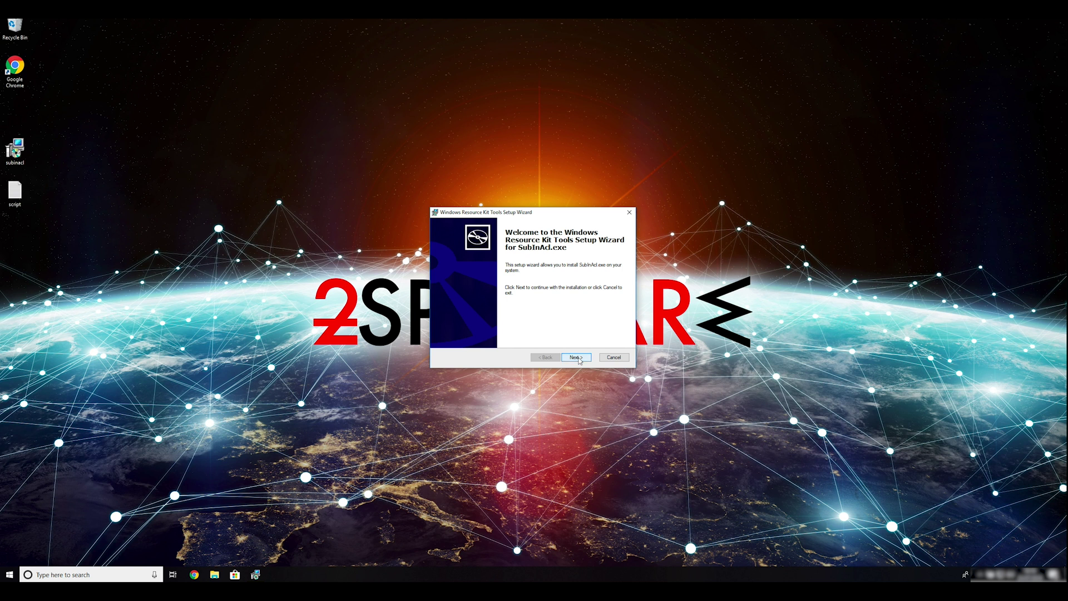
left_click(576, 357)
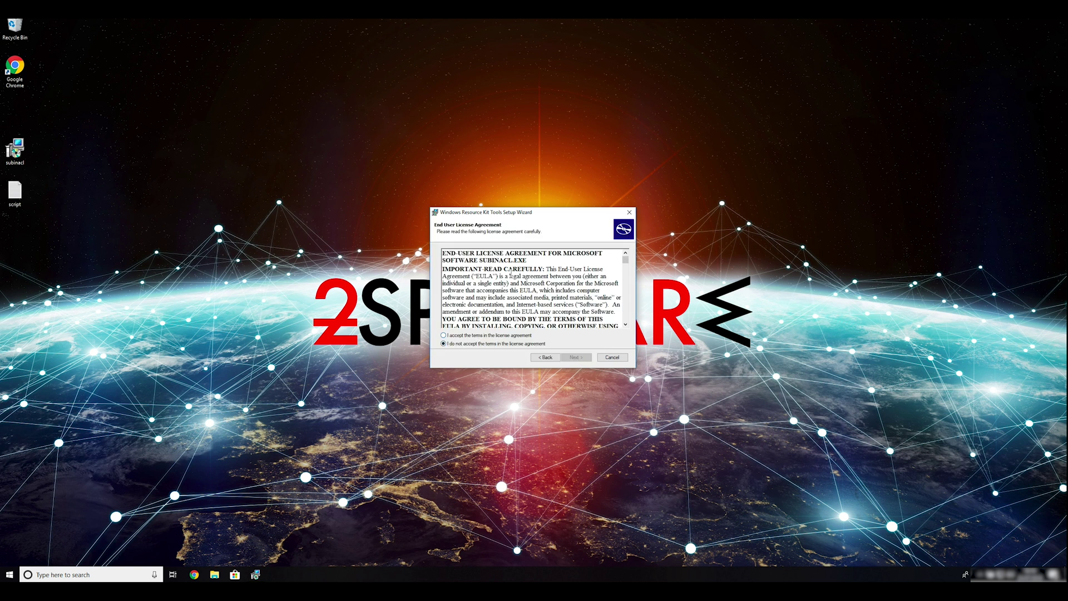
left_click_drag(626, 261, 626, 319)
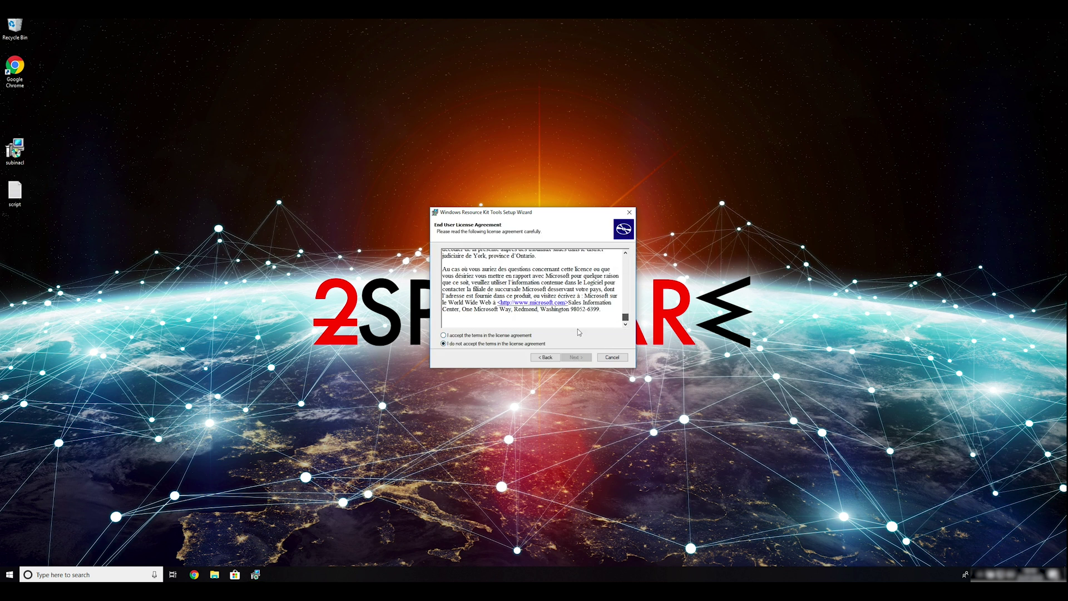
left_click(444, 335)
left_click(577, 358)
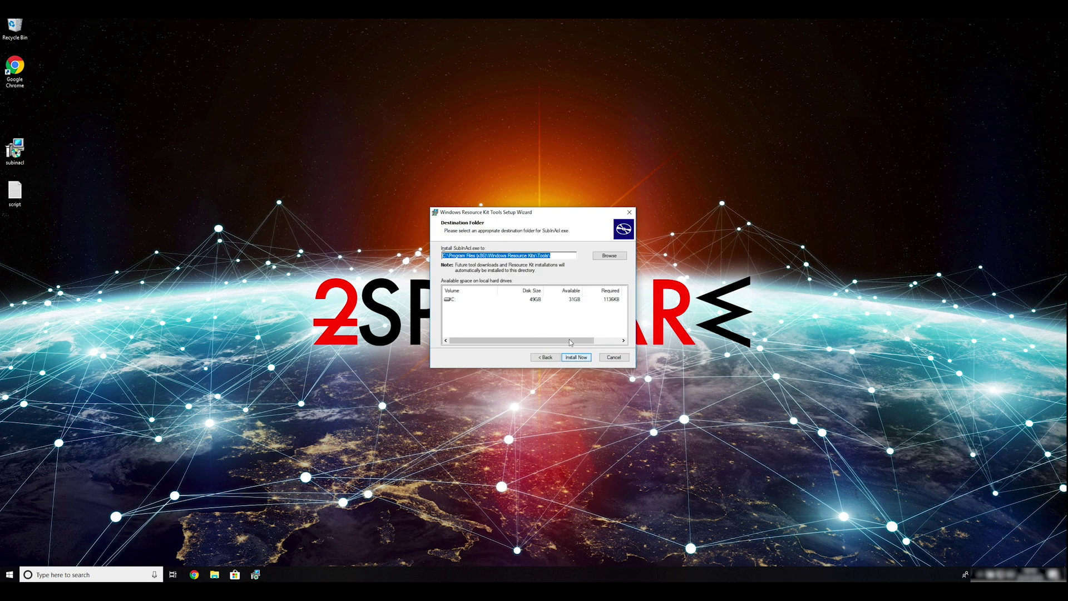
left_click(576, 357)
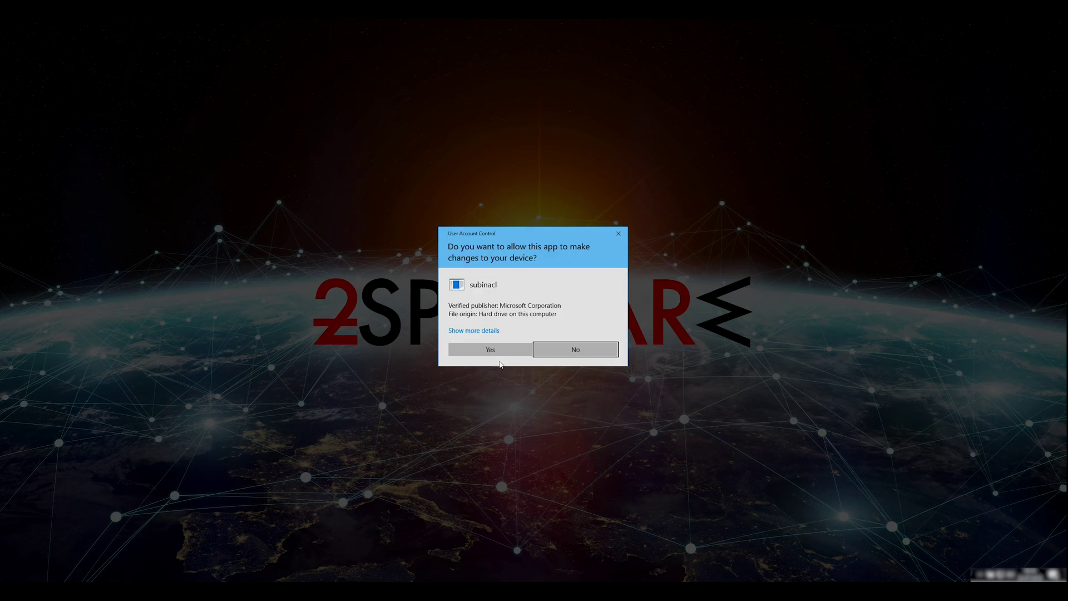
left_click(490, 349)
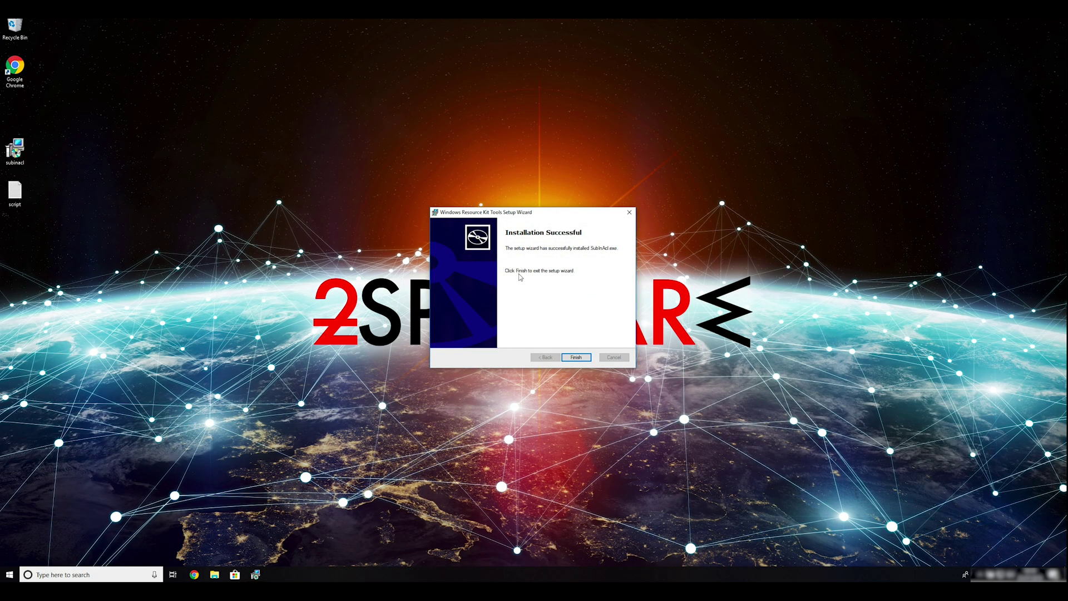
left_click(576, 357)
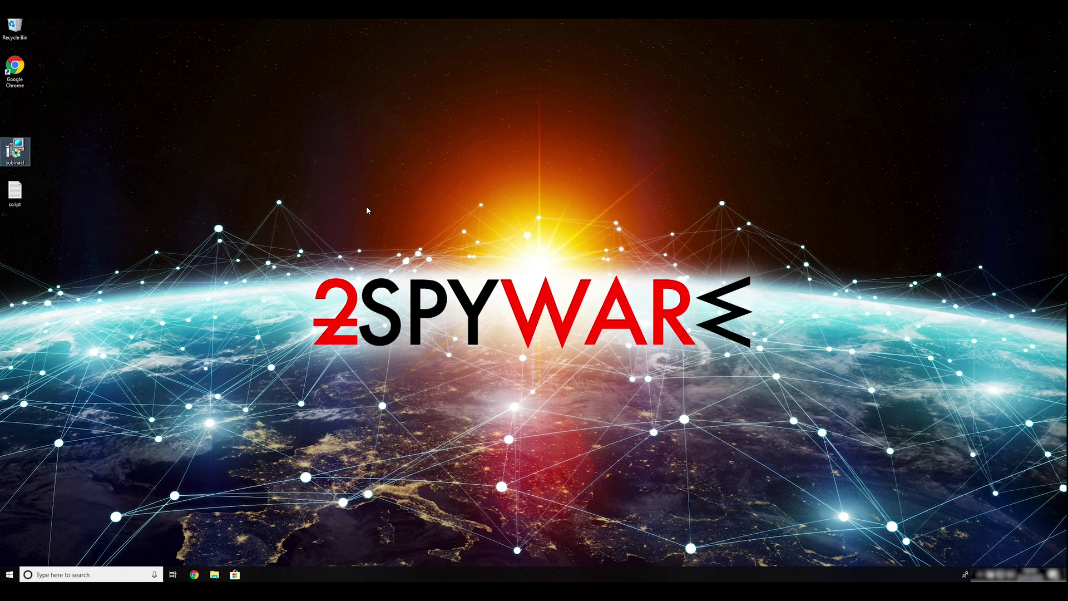
Bring up the Run box and select its pre-filled text to enter msconfig.
left_click(69, 194)
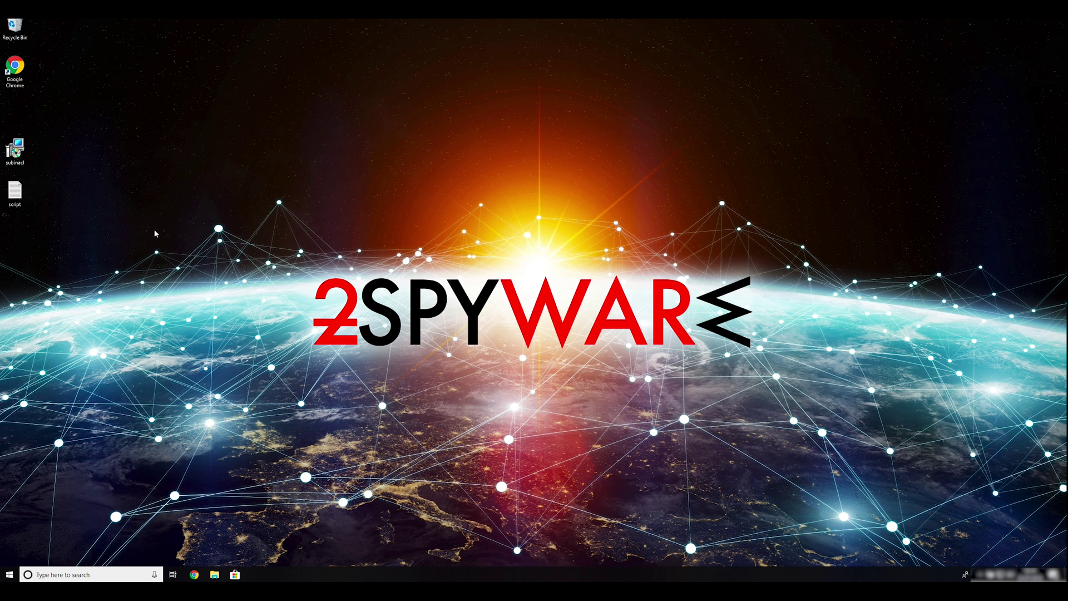
key("super+r")
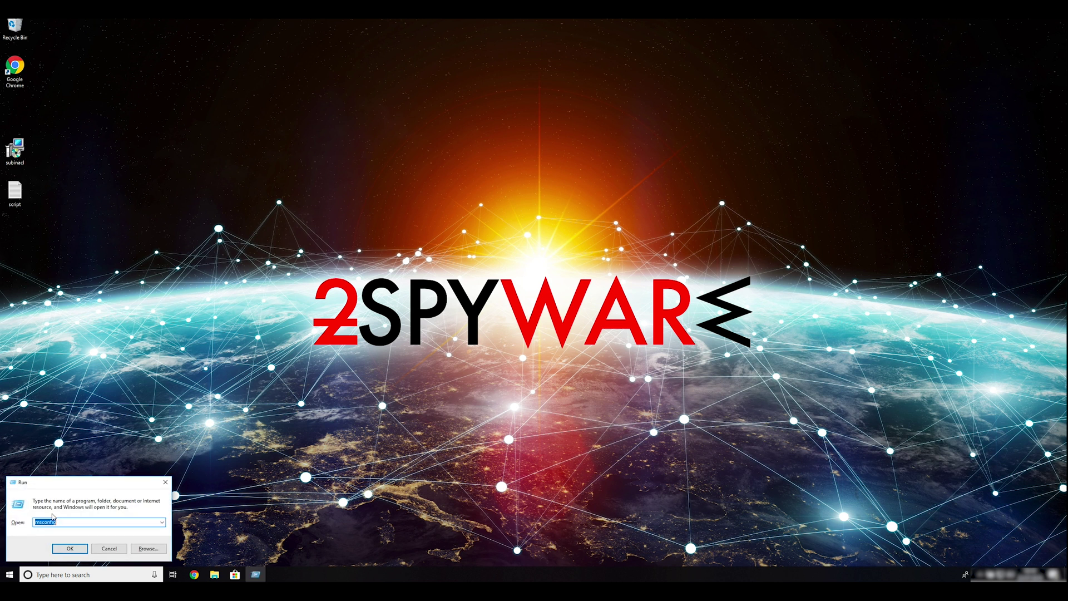
left_click(67, 521)
left_click_drag(72, 523, 33, 519)
type("msconfig")
Enable Safe boot with Network on System Configuration's Boot tab, then apply and confirm.
left_click(70, 549)
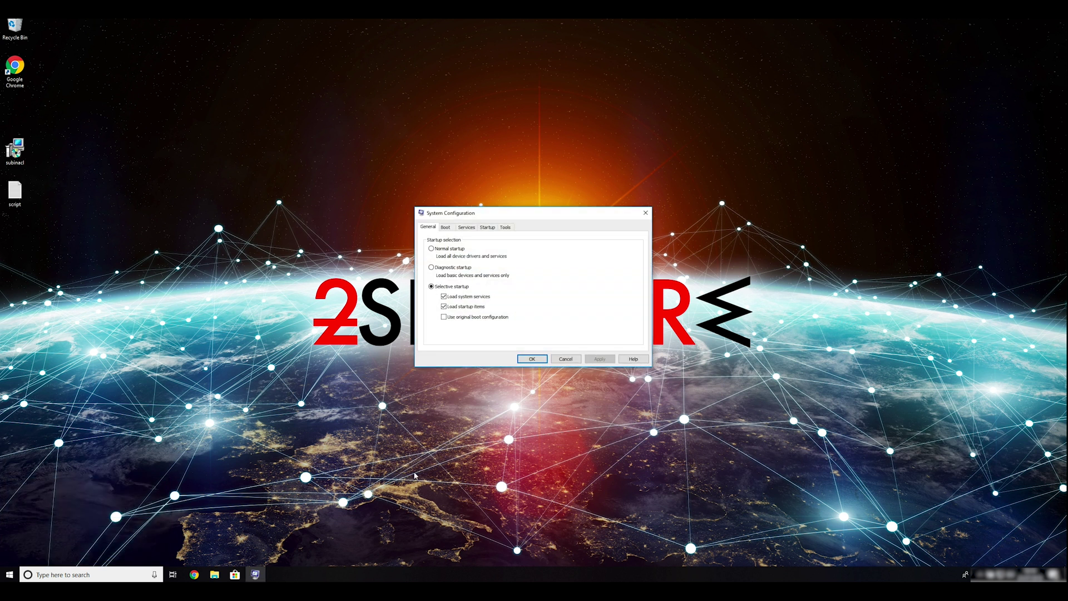
left_click_drag(525, 212, 553, 172)
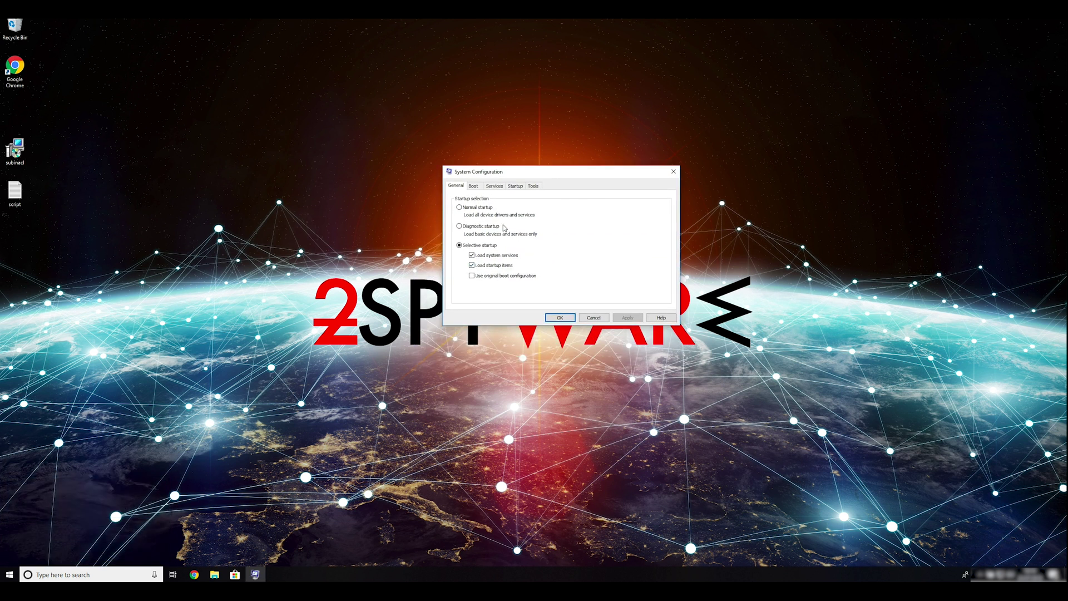
left_click(475, 186)
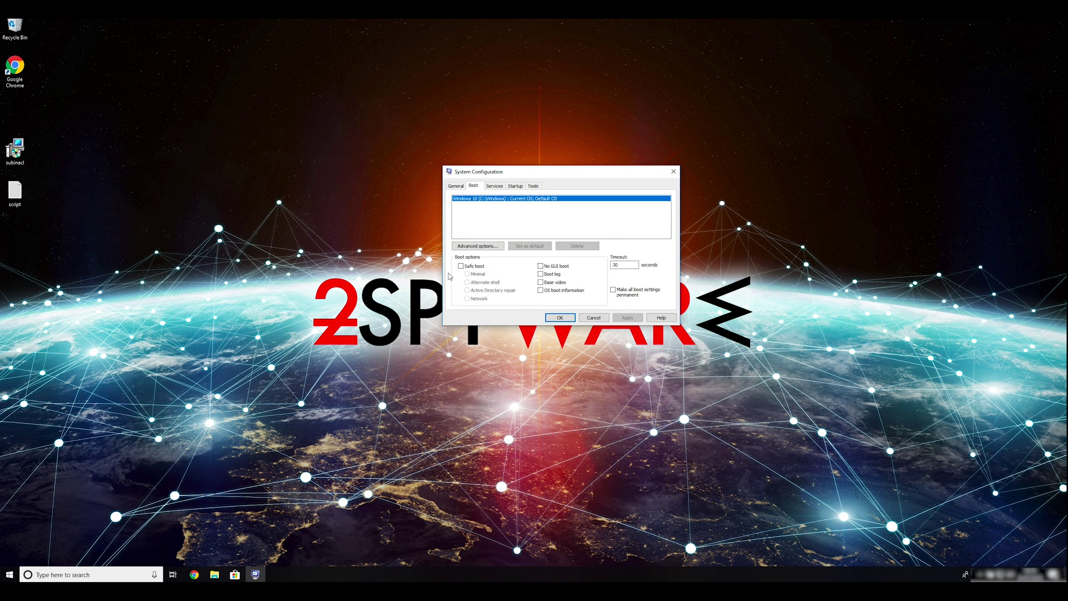
left_click(461, 266)
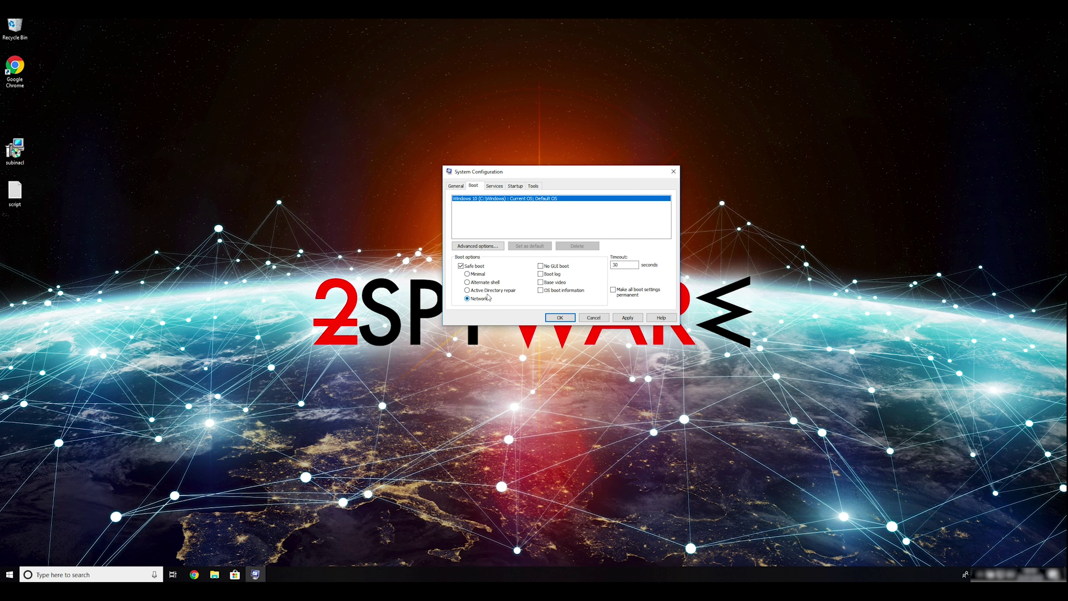
left_click(628, 318)
left_click(559, 318)
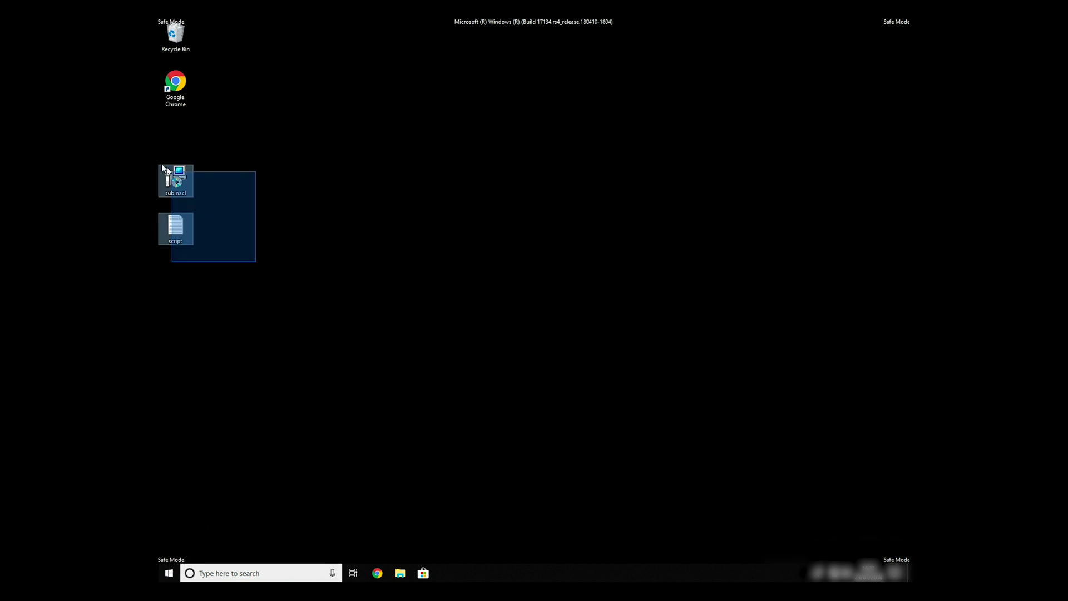
Open the desktop script file in Notepad to review its subinacl setowner and grant commands.
left_click_drag(262, 258, 159, 158)
double_click(176, 226)
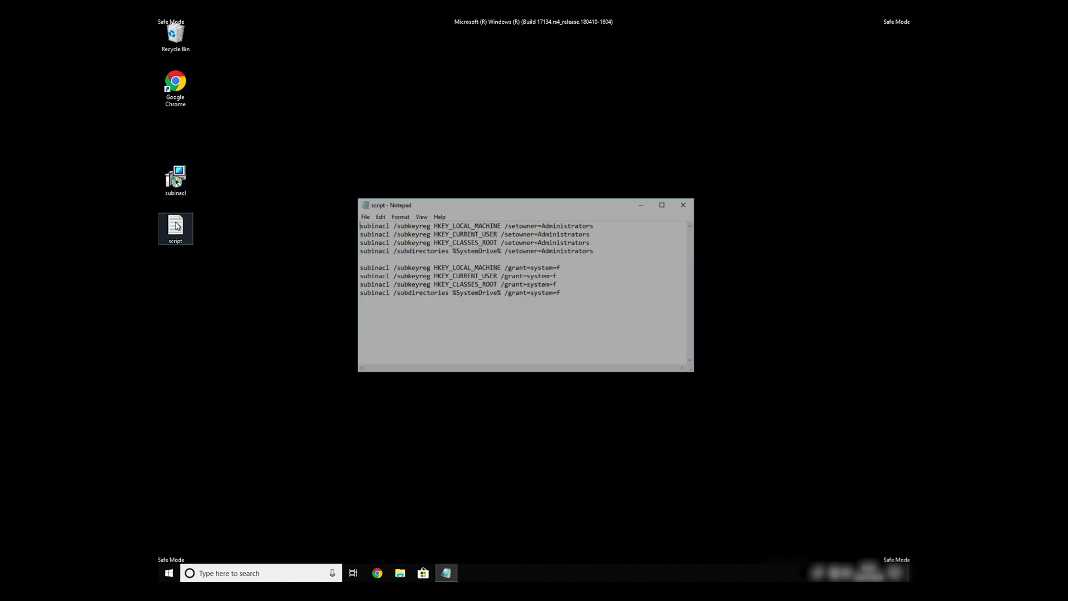
left_click_drag(599, 322, 302, 217)
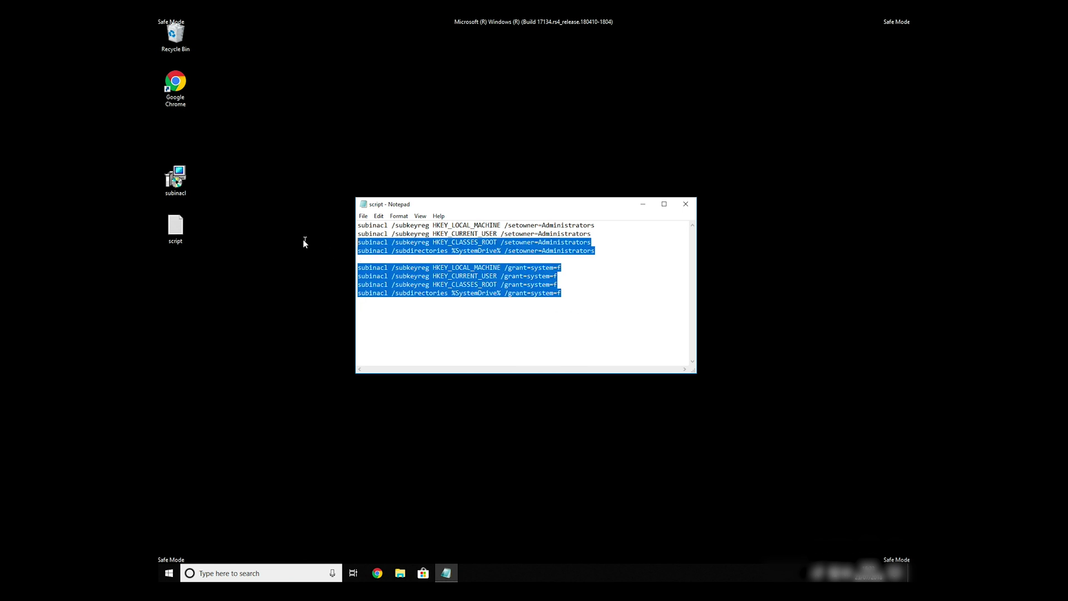
left_click(579, 298)
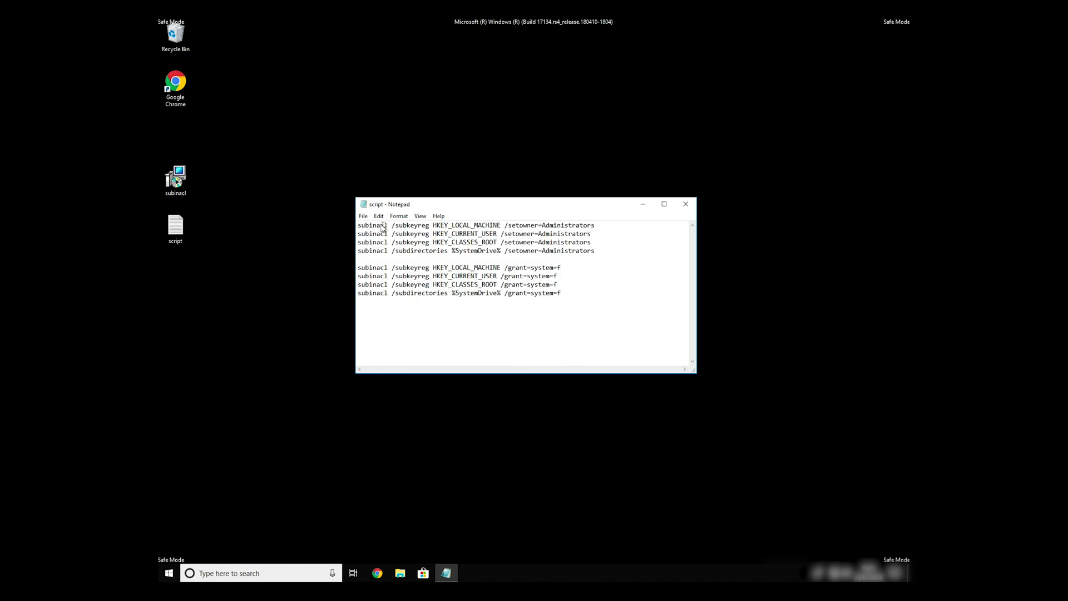
Save the script as FIX.BAT with Save as type set to All Files.
left_click(363, 216)
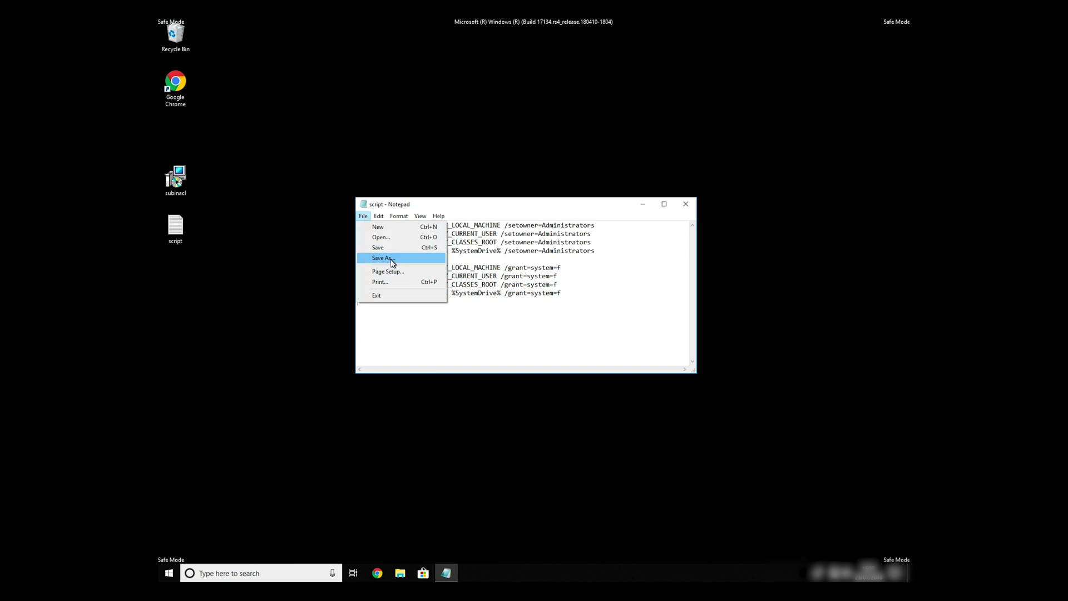
left_click(379, 259)
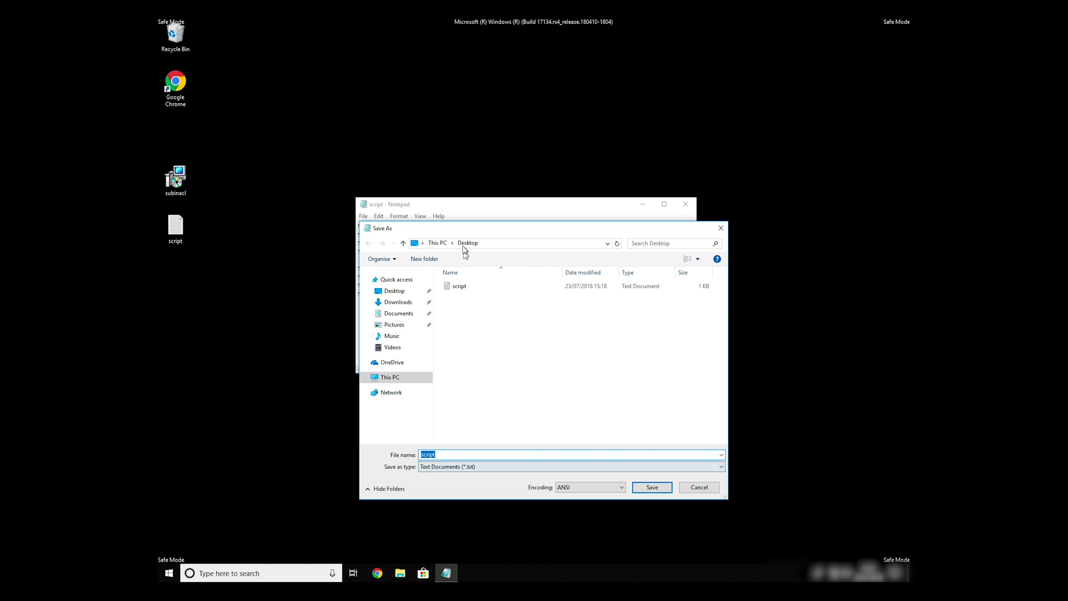
left_click(450, 455)
left_click_drag(443, 455, 413, 453)
type("FIX.BAT")
left_click(468, 467)
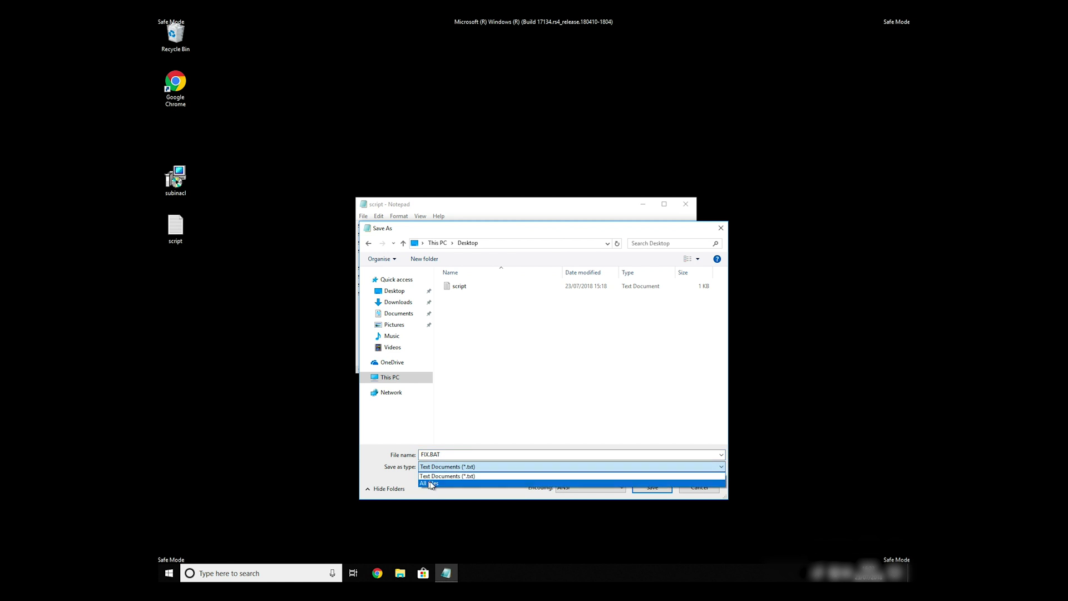
left_click(440, 485)
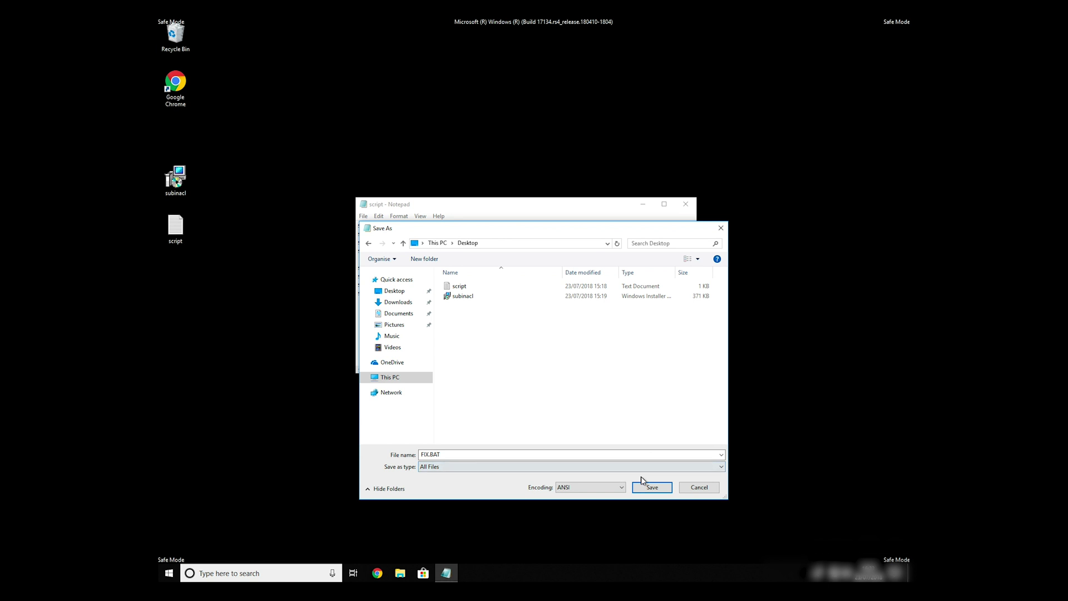
left_click(651, 490)
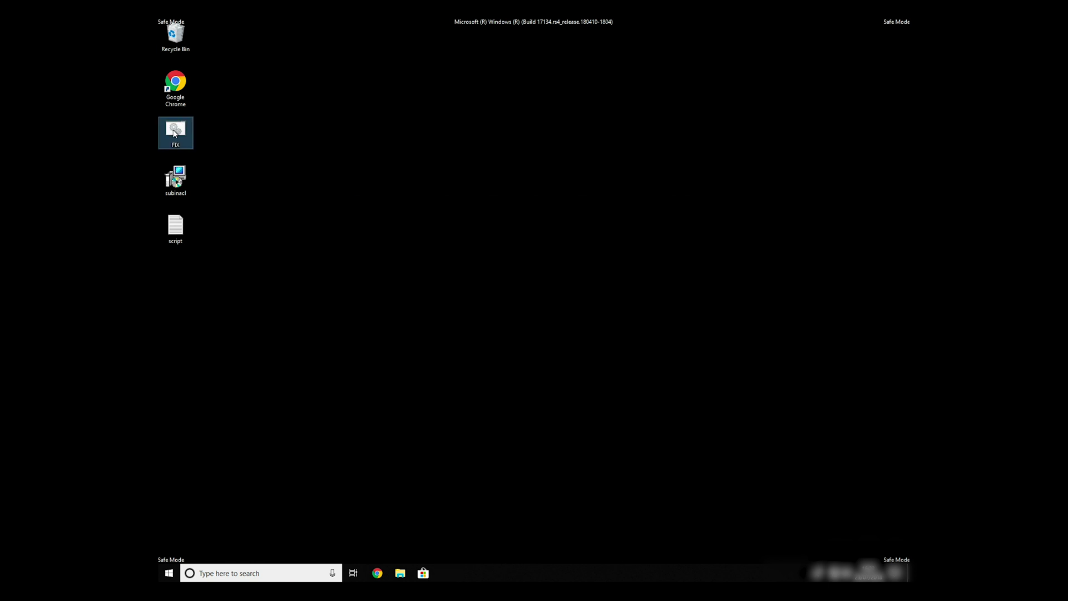
Copy the FIX file and browse to C:\Program Files (x86) in File Explorer.
right_click(175, 131)
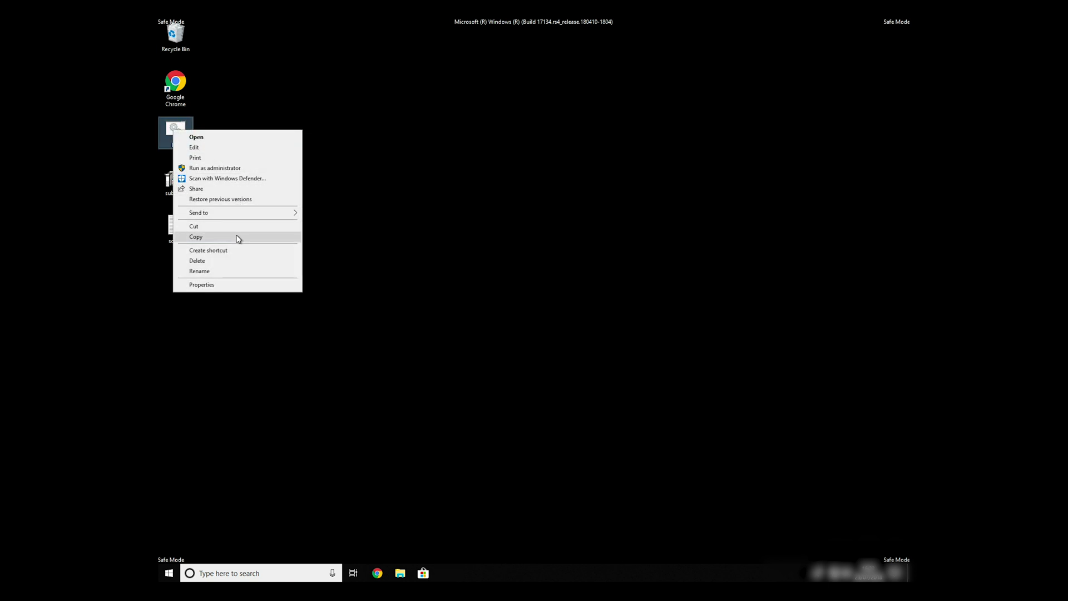
left_click(237, 239)
double_click(176, 34)
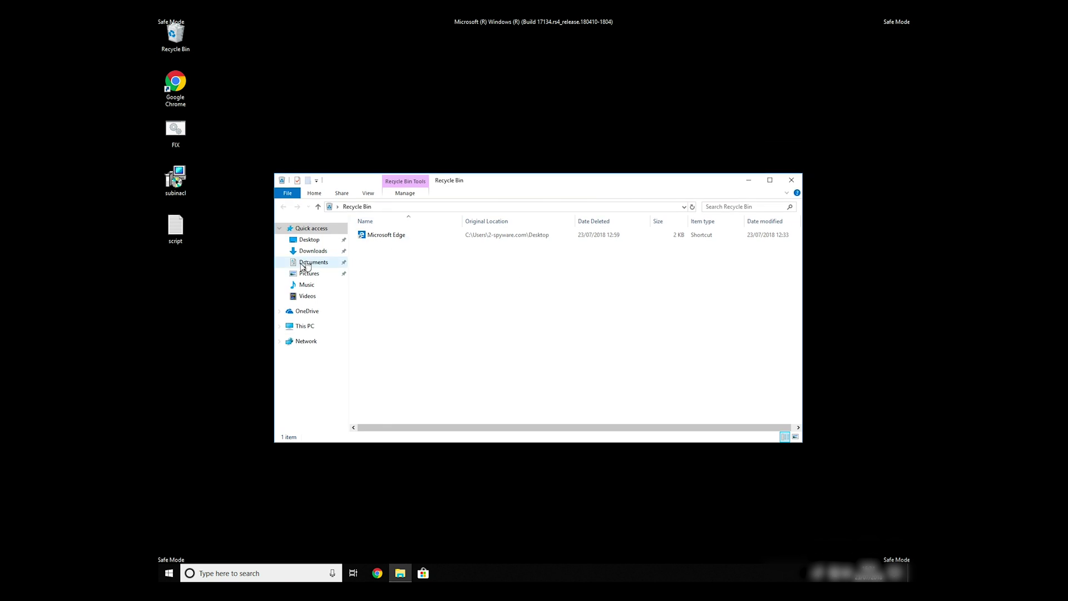
left_click(304, 325)
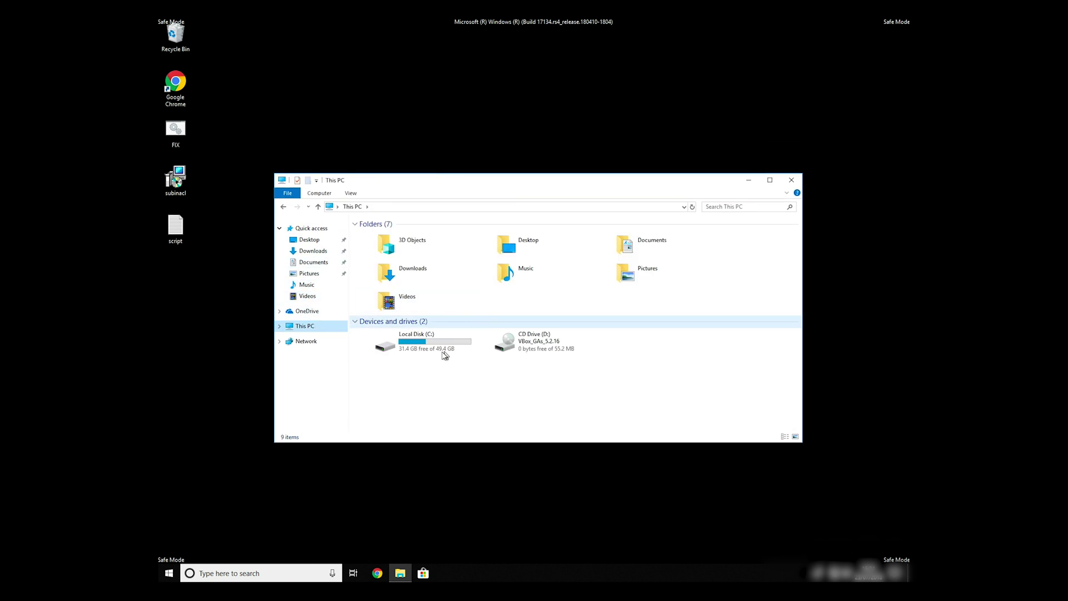
double_click(417, 343)
double_click(389, 254)
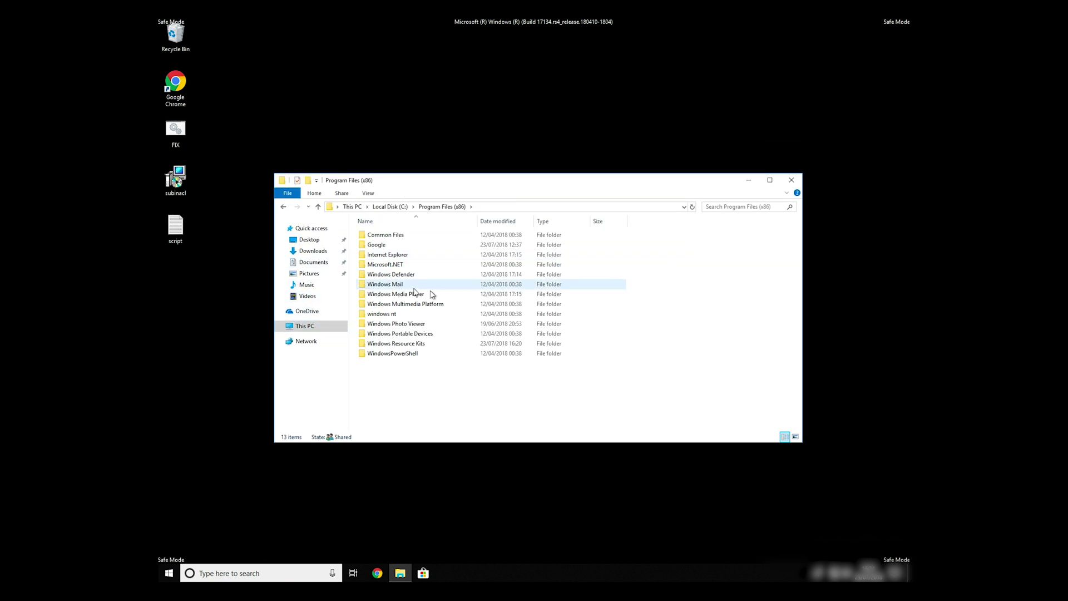
Paste FIX into the Windows Resource Kits\Tools folder.
left_click(397, 343)
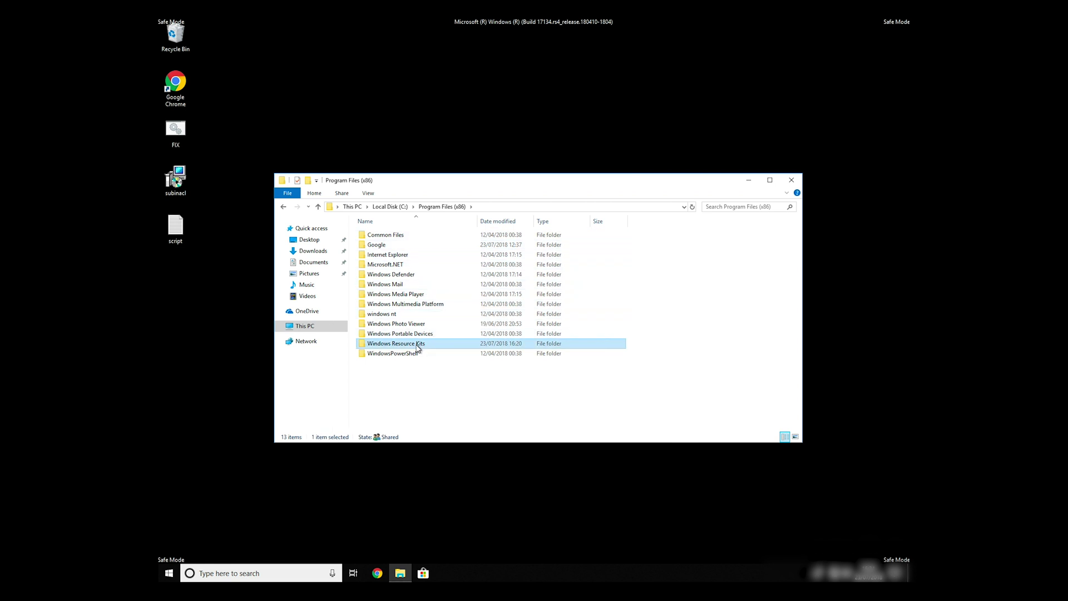
double_click(417, 347)
double_click(376, 245)
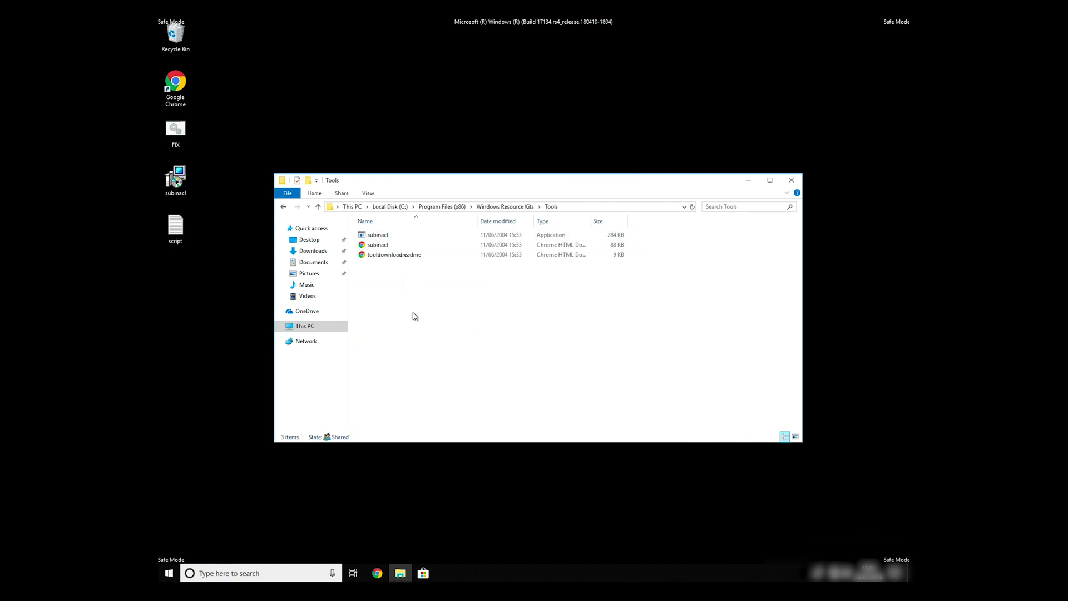
right_click(413, 315)
left_click(486, 388)
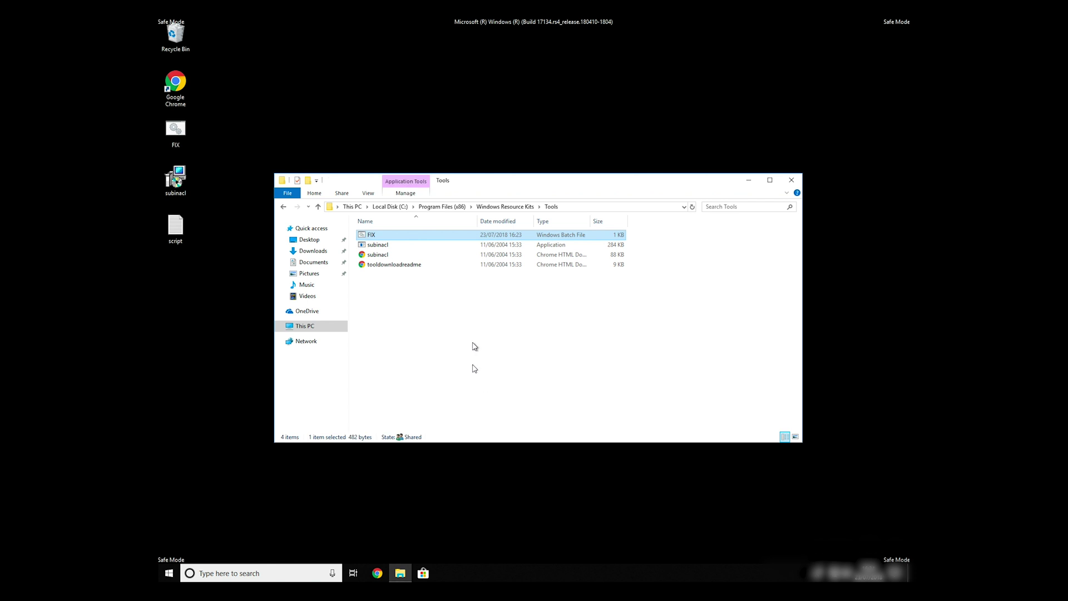
left_click_drag(522, 184, 537, 146)
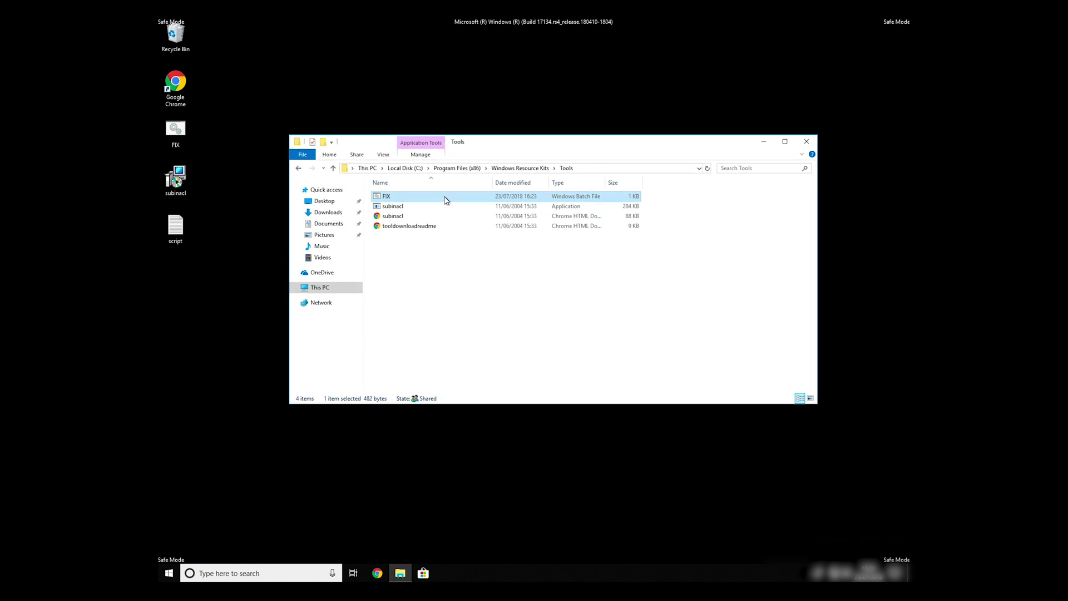
left_click(549, 269)
Close Explorer, search for cmd, and launch Command Prompt as administrator.
left_click(808, 141)
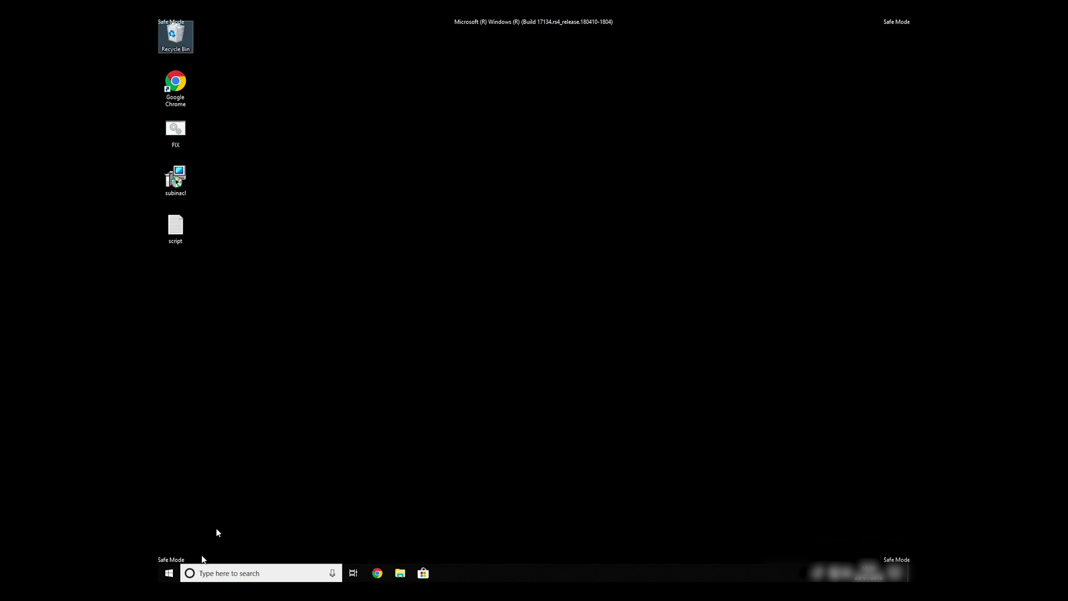
left_click(216, 575)
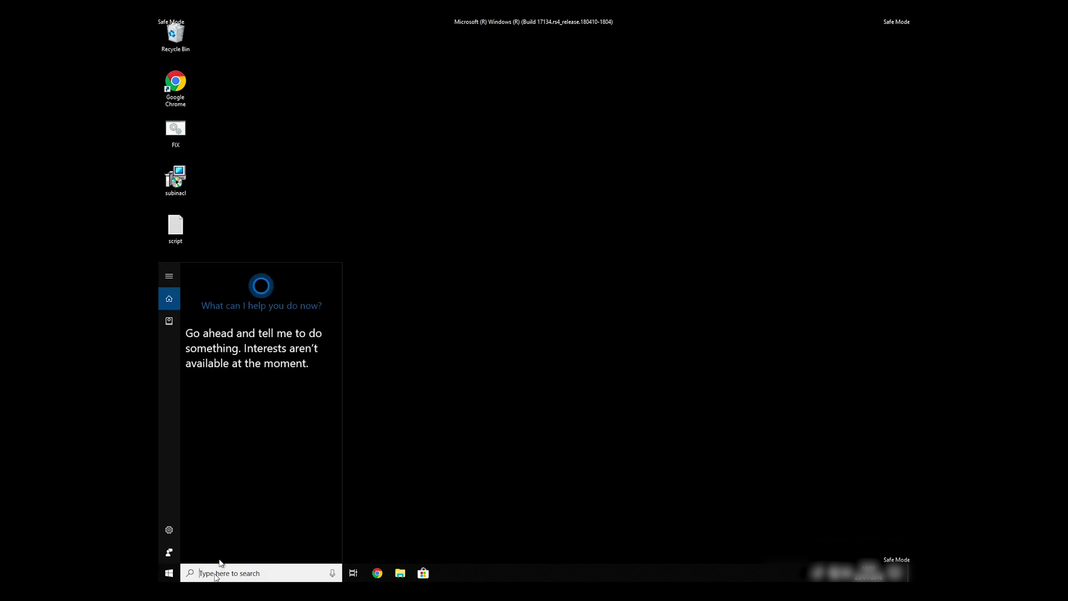
type("cmd")
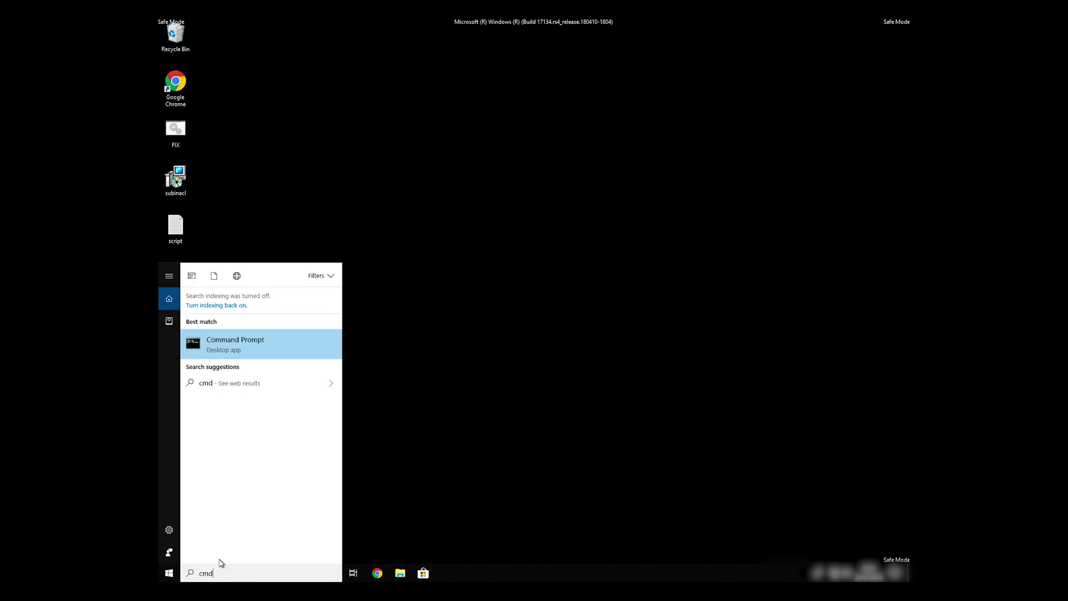
right_click(247, 343)
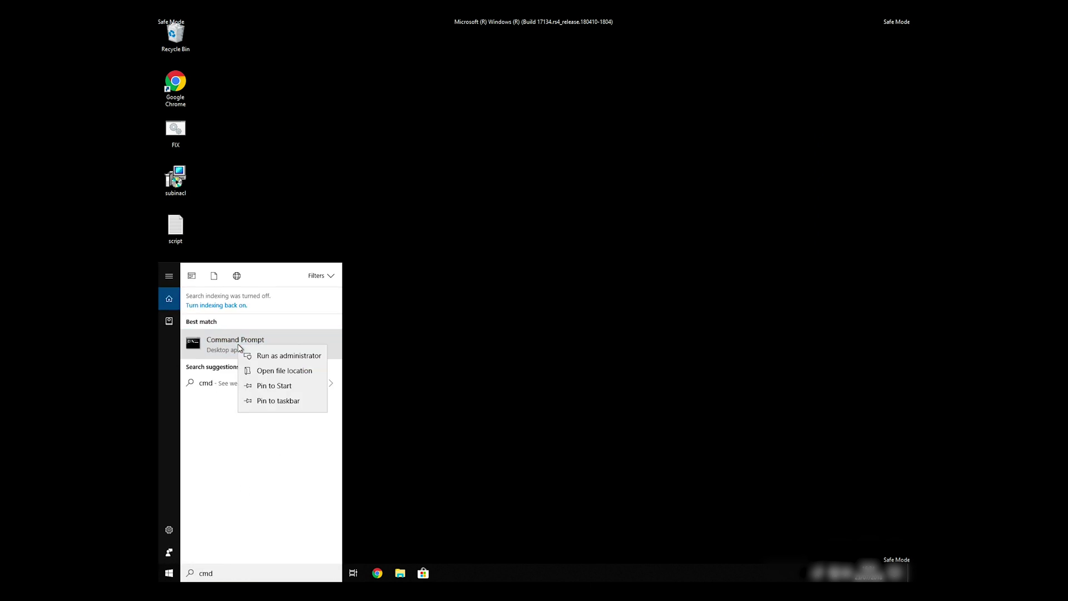
left_click(288, 356)
type("CD C:\\Progra")
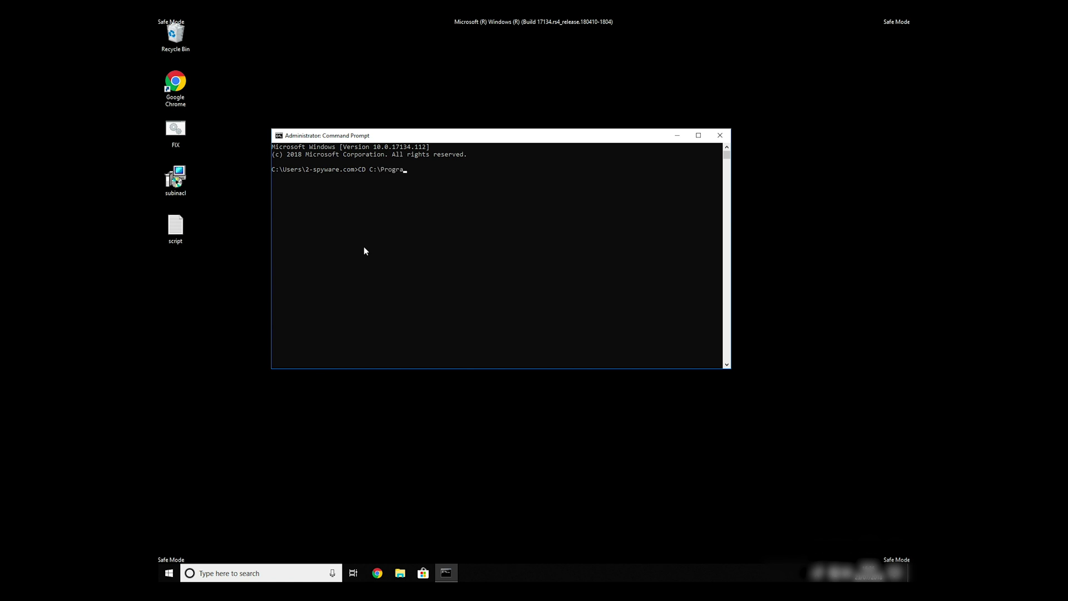
Change to C:\Program Files (x86)\Windows Resource Kits\Tools, run FIX.BAT, then close Command Prompt.
key("Tab")
key("Tab")
key("Tab")
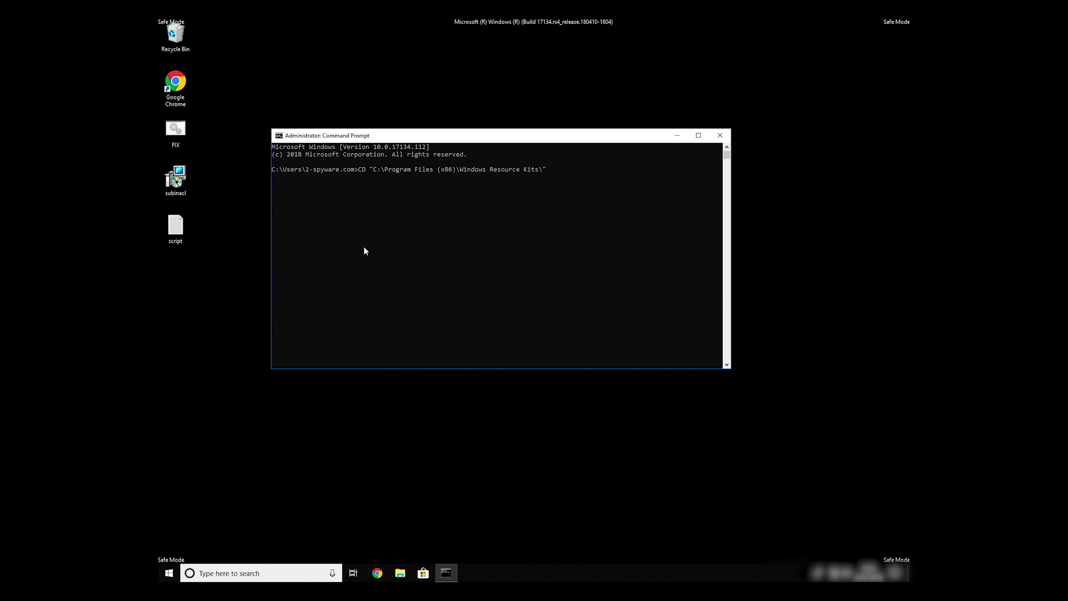
key("Return")
type("FIX.BAT")
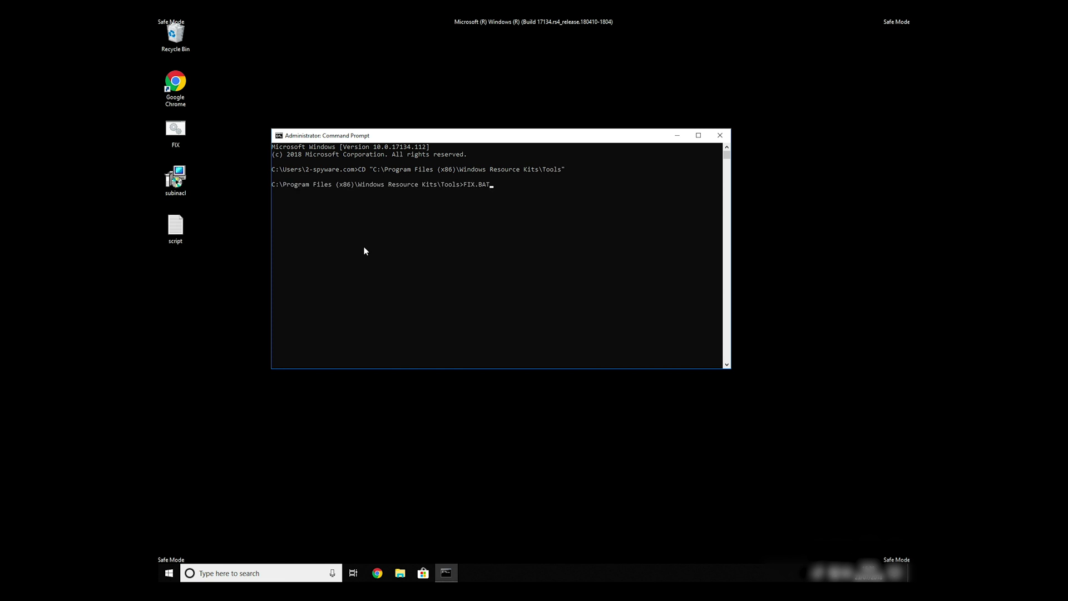
key("Return")
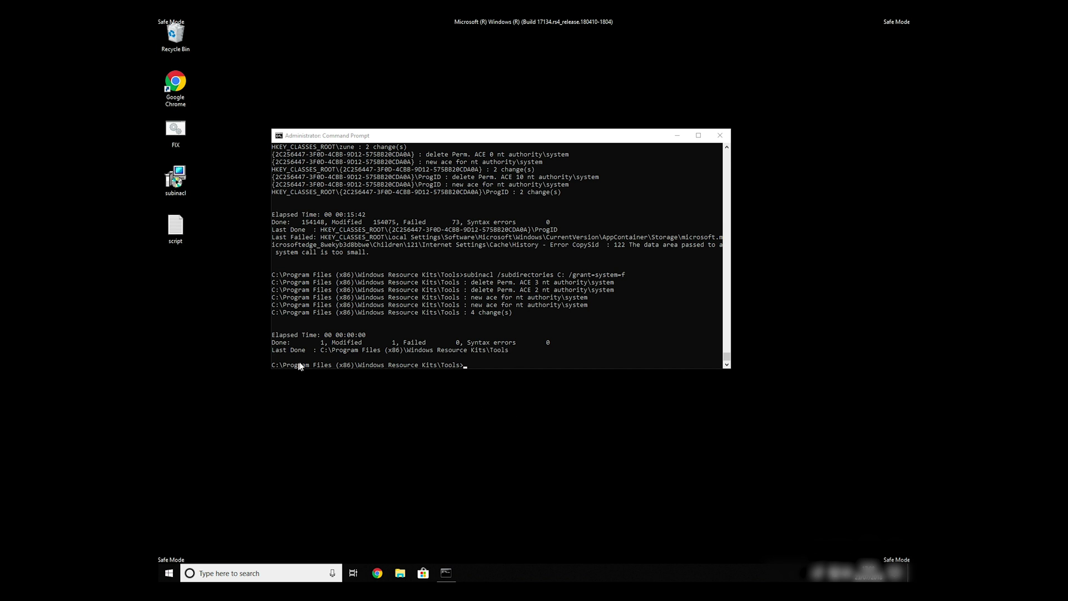
left_click(720, 135)
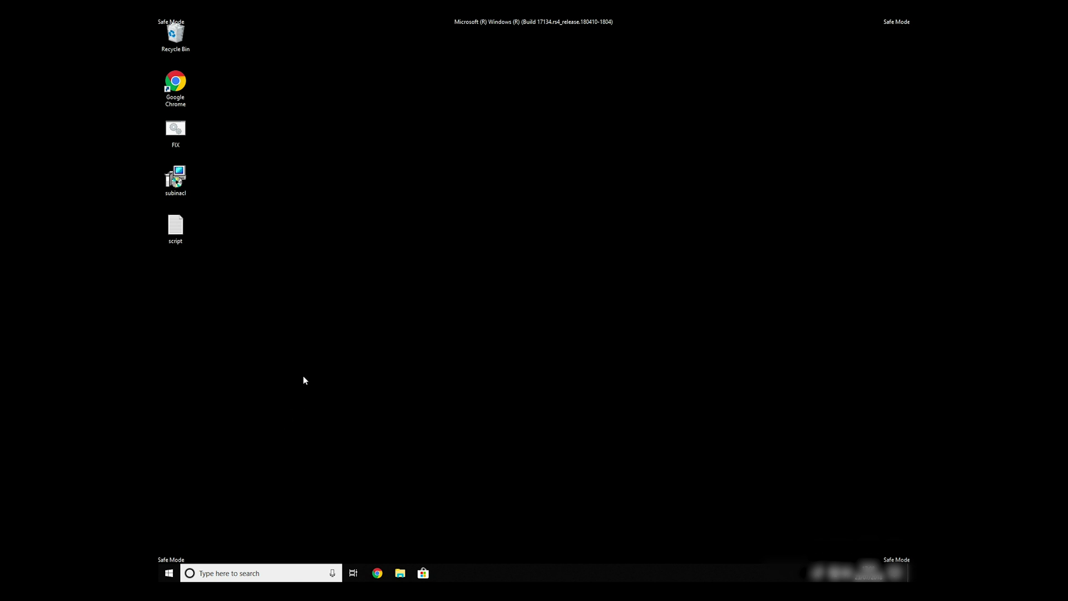
Run msconfig, uncheck Safe boot on the Boot tab, then apply and confirm.
key("super+r")
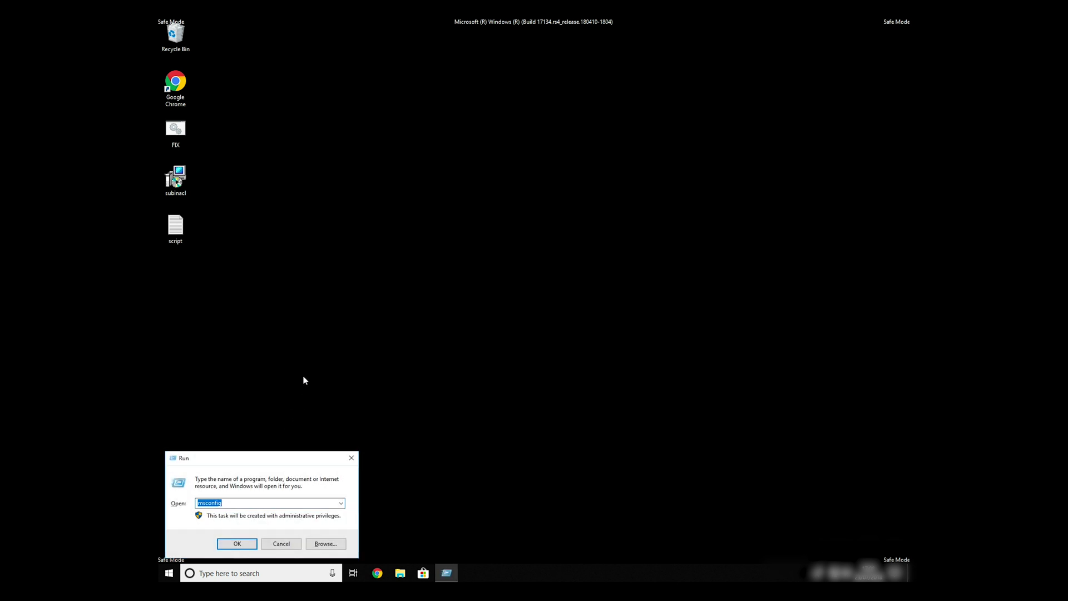
left_click(238, 544)
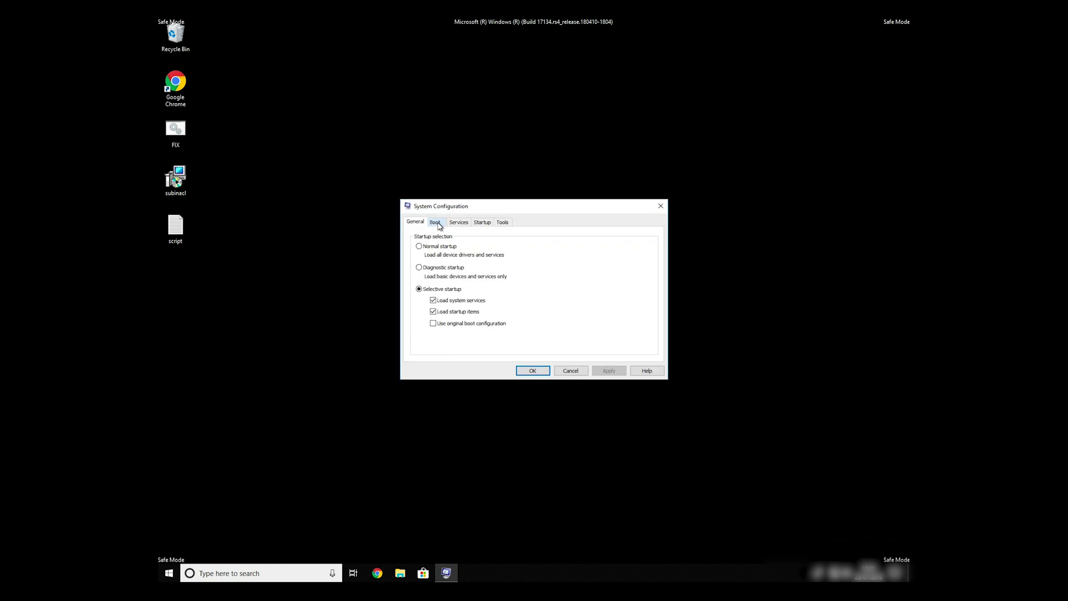
left_click(435, 222)
left_click(443, 315)
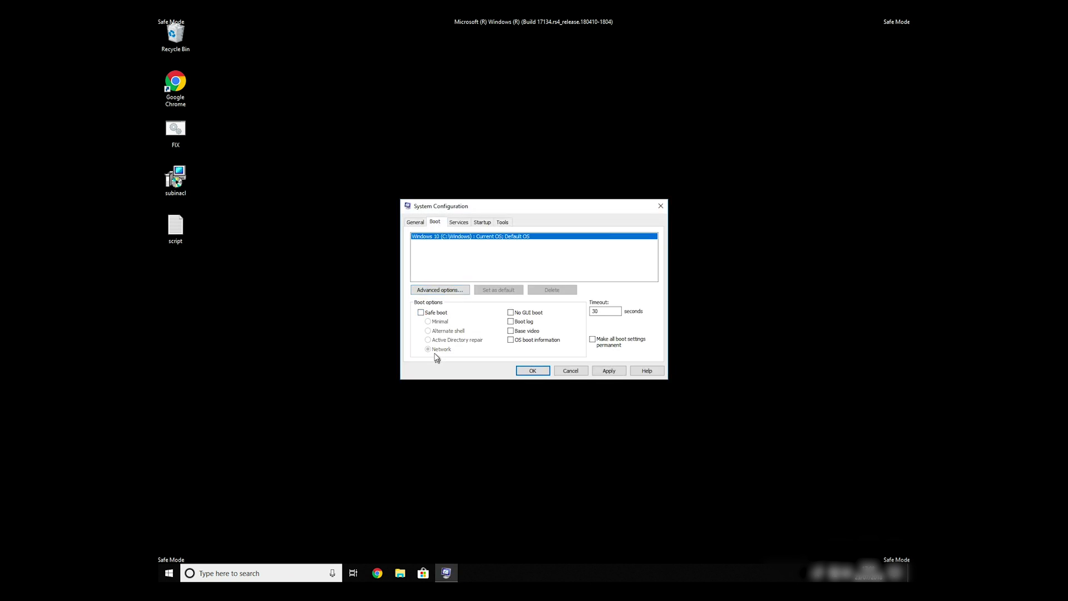
left_click(608, 371)
left_click(527, 371)
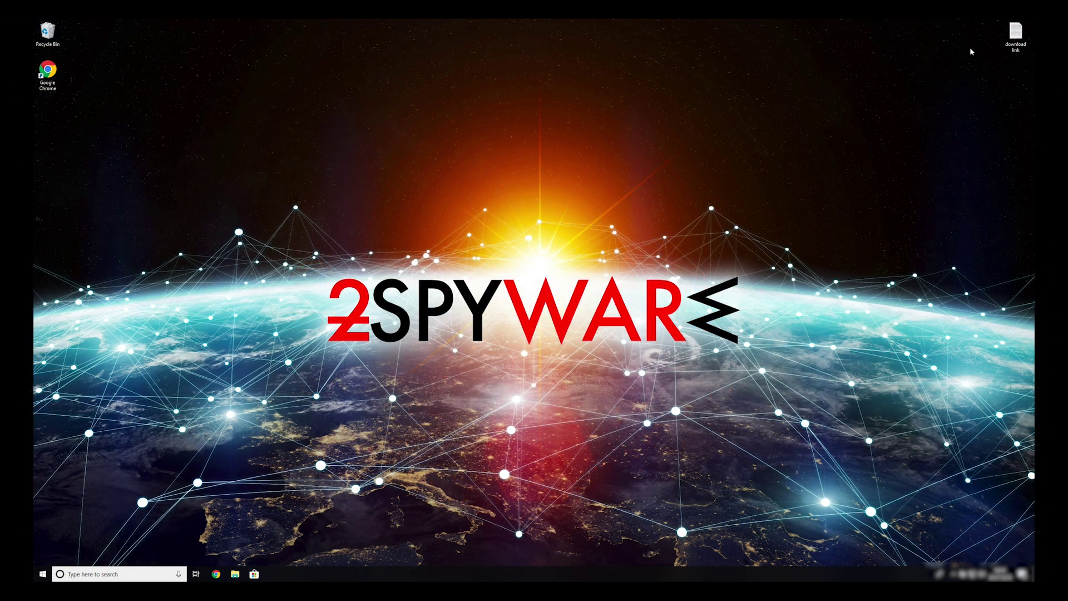
Copy the data-recovery-pro setup URL from the download link note and close Notepad.
double_click(1016, 35)
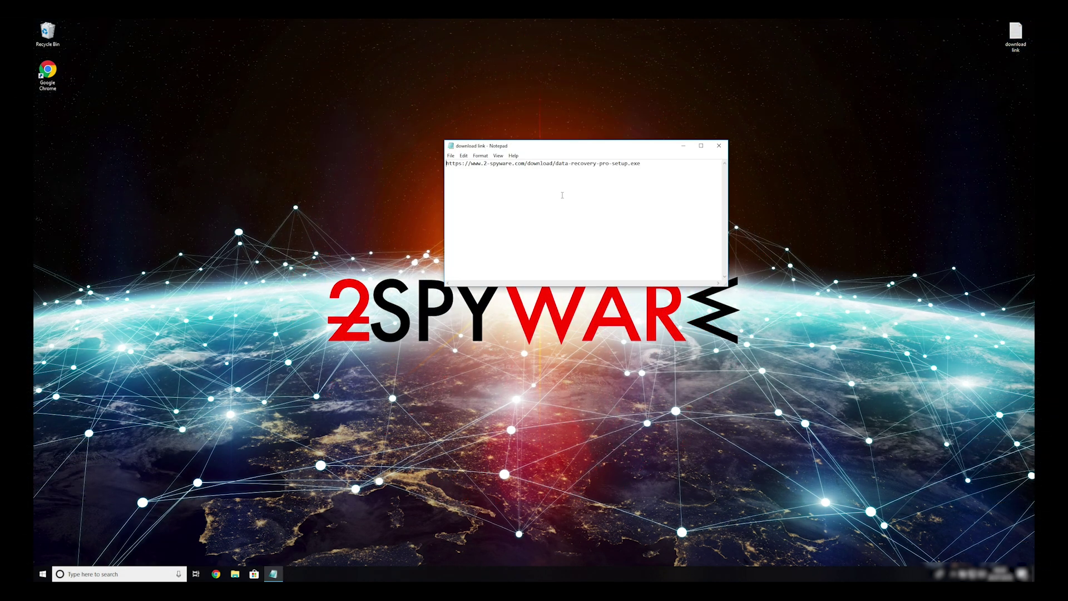
left_click_drag(642, 163, 443, 163)
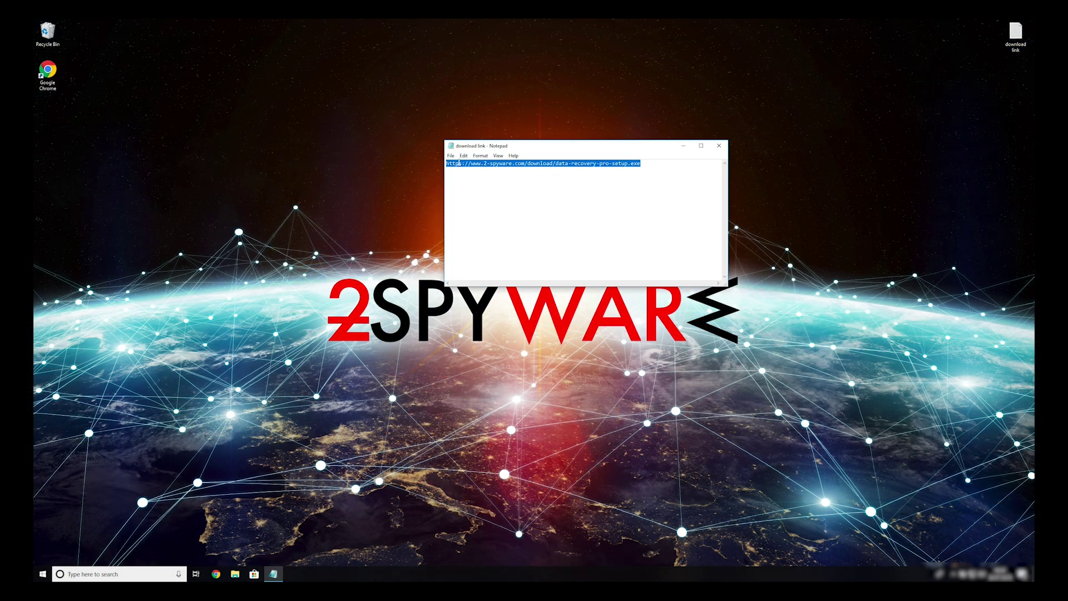
right_click(458, 163)
left_click(485, 190)
left_click(719, 146)
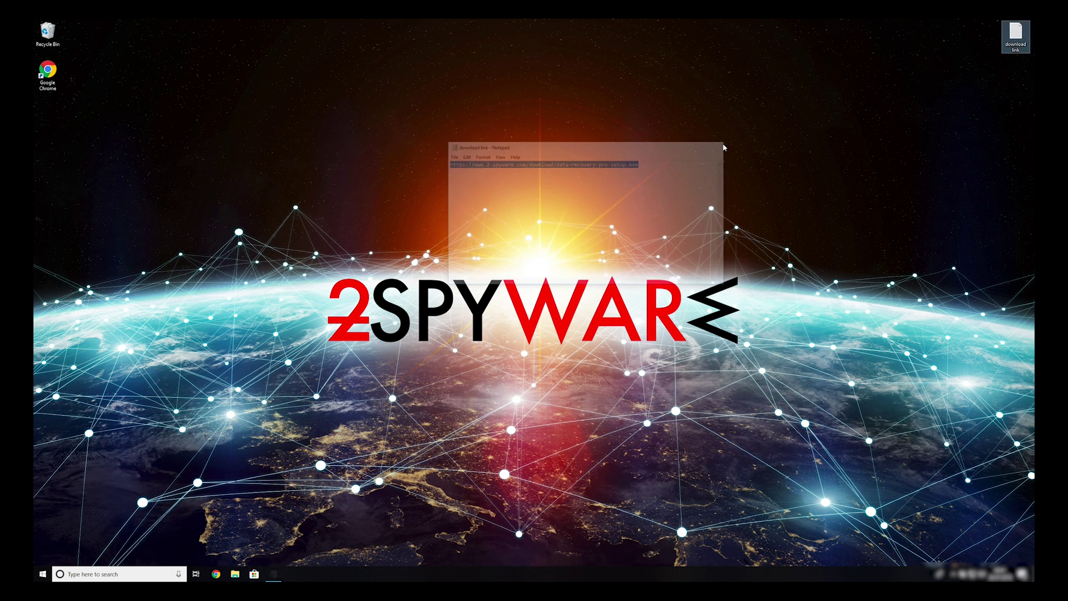
left_click(215, 573)
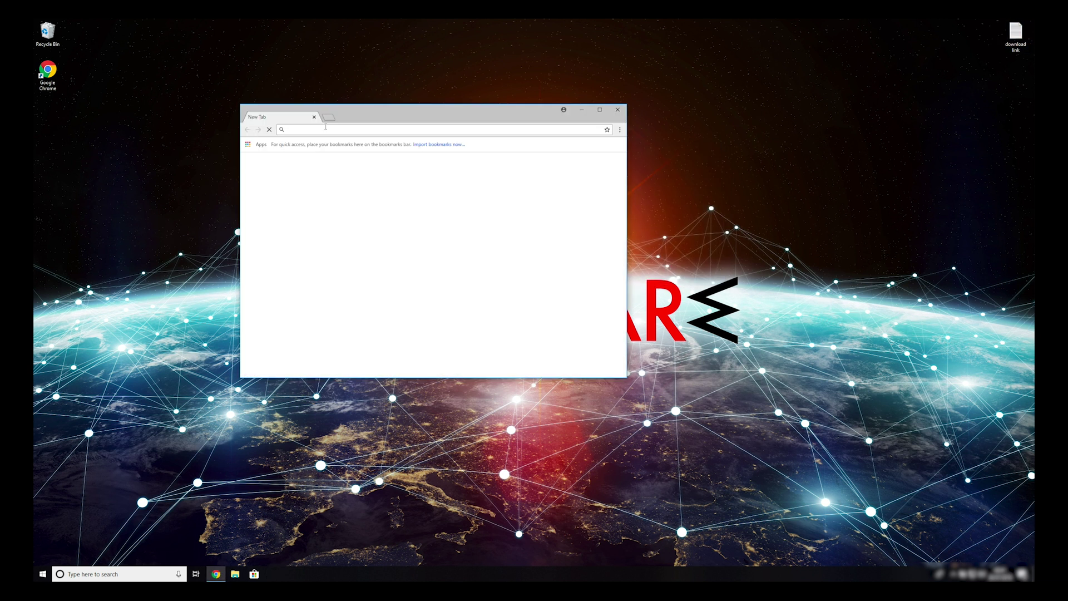
Paste the download URL into Chrome's address bar, then launch the downloaded installer.
right_click(333, 130)
left_click(363, 181)
key("Return")
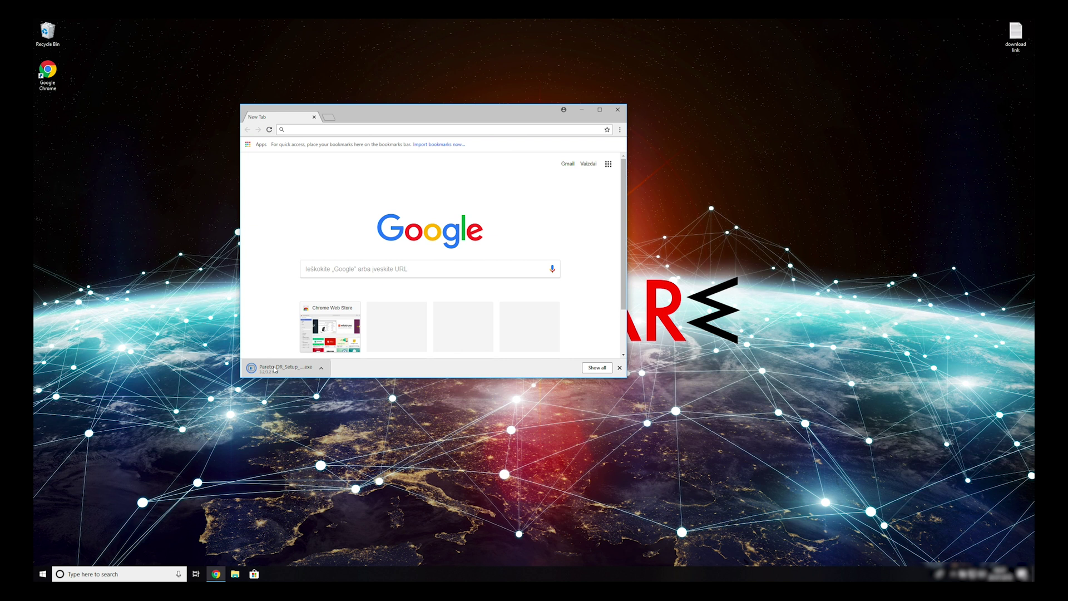
left_click(276, 368)
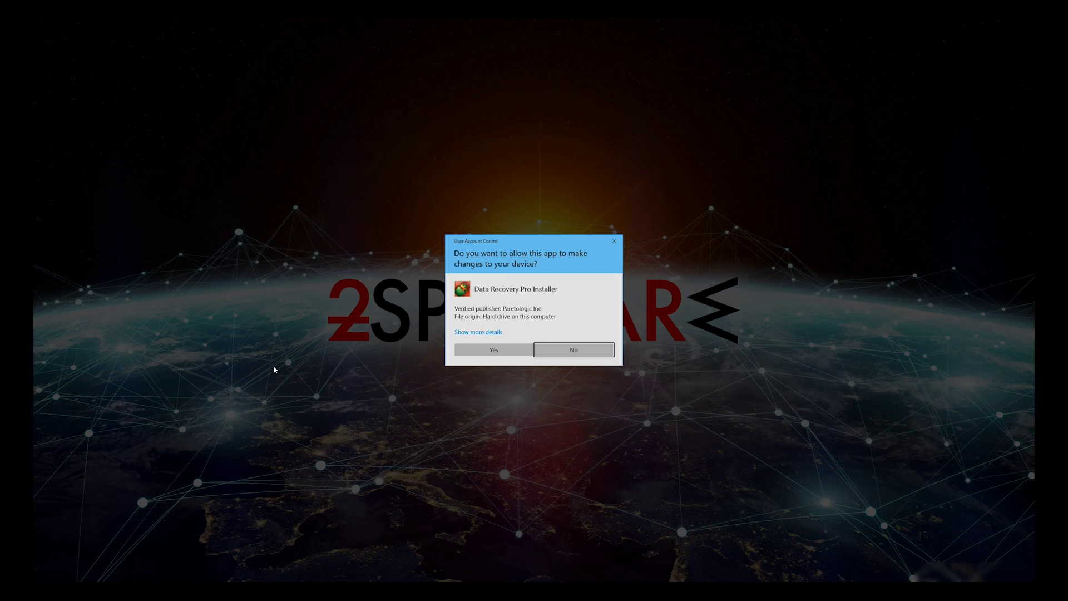
Approve UAC, accept the license, install Data Recovery Pro and launch it on finish.
left_click(497, 351)
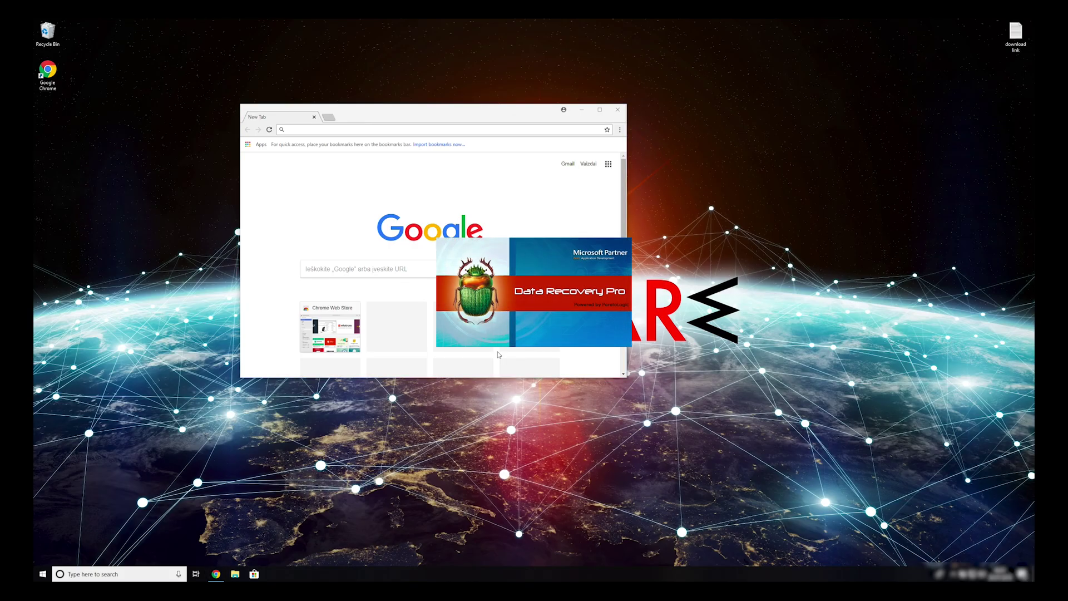
left_click(598, 385)
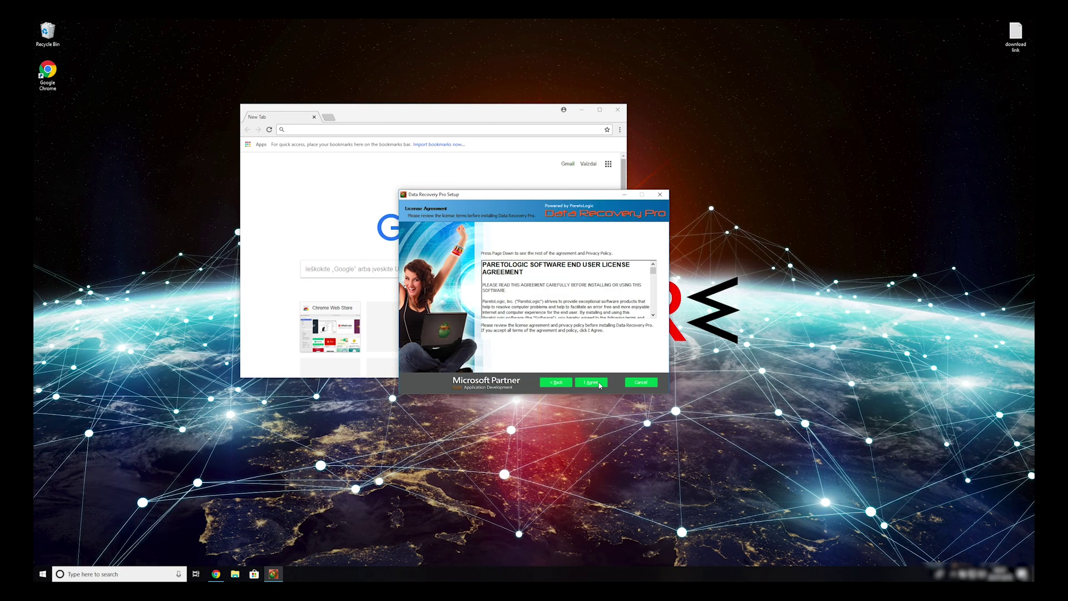
left_click_drag(654, 270, 653, 316)
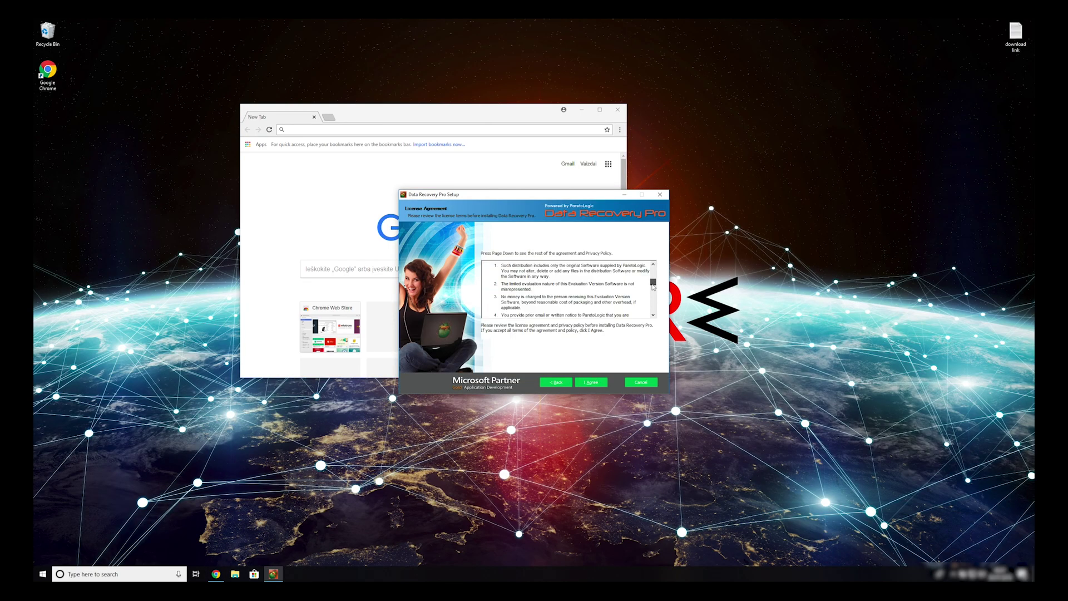
left_click(591, 383)
left_click(601, 386)
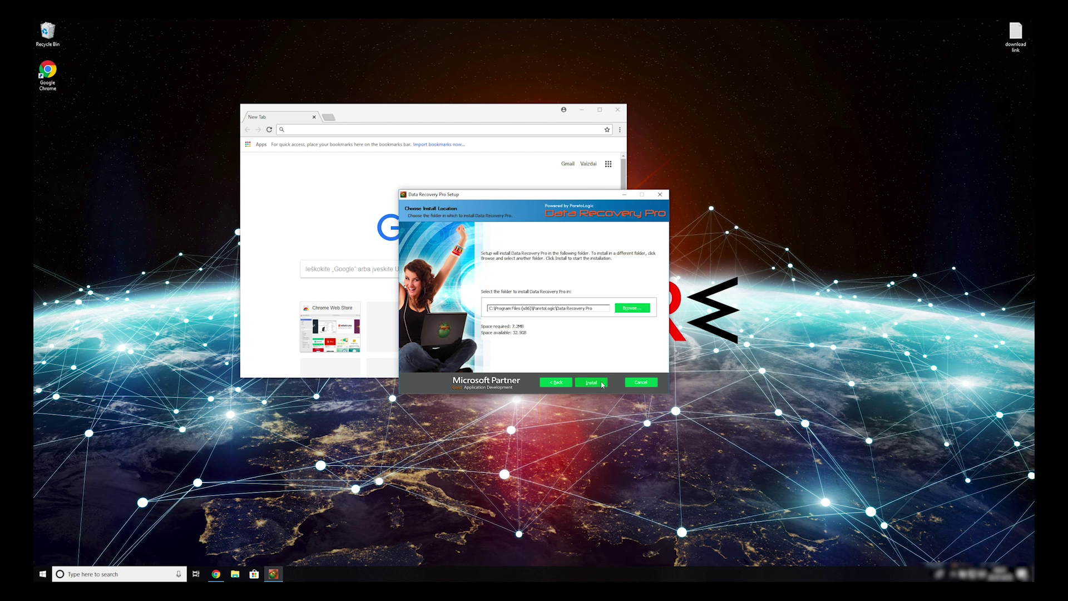
left_click(601, 385)
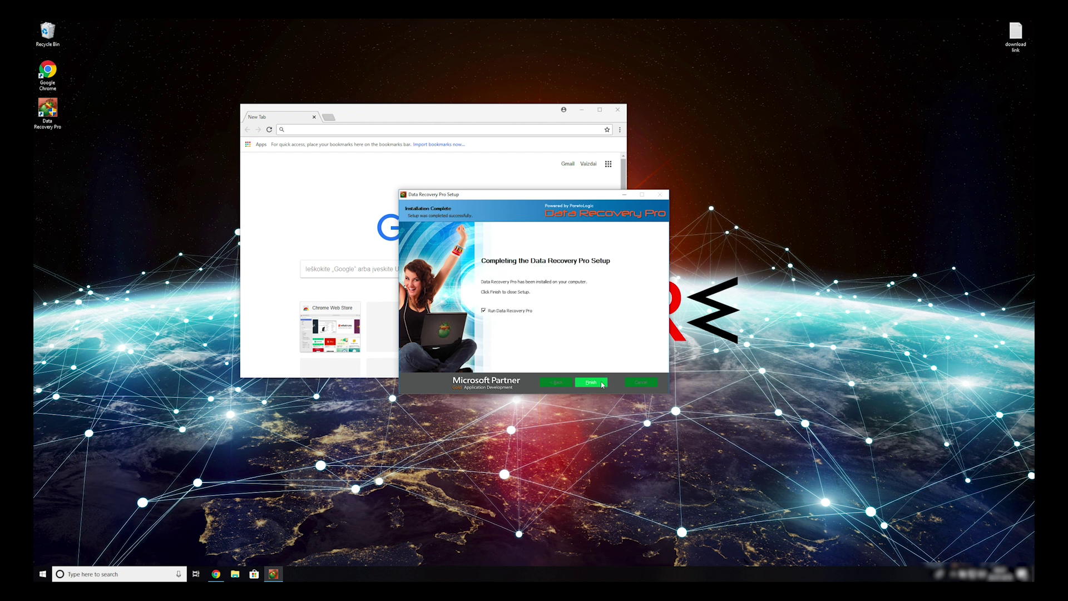
left_click(603, 383)
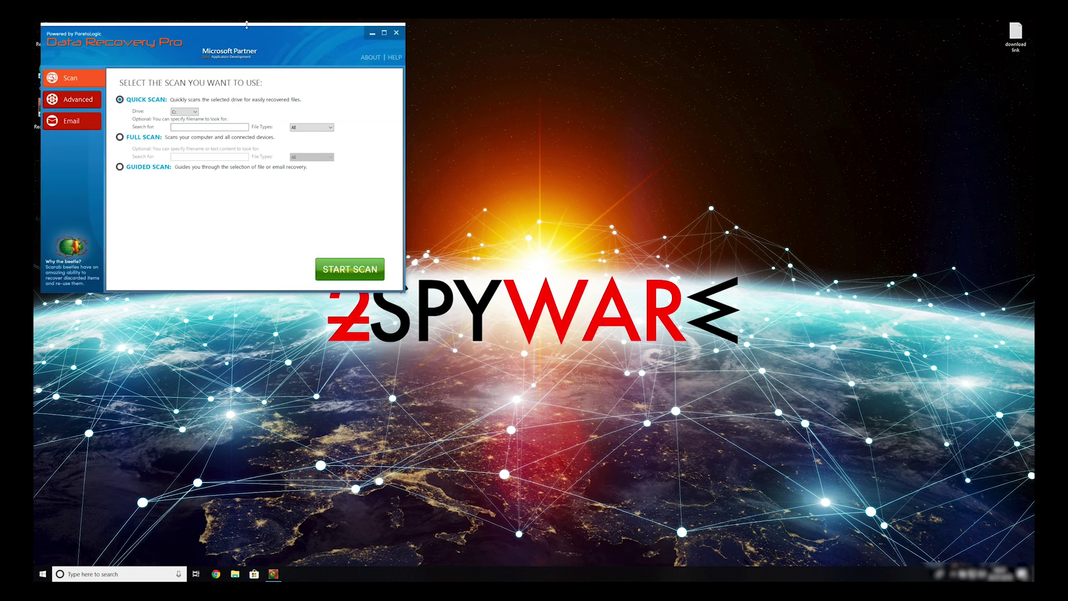
Centre the Data Recovery Pro window and start a Quick Scan of Local Disk (C:).
mouse_move(245, 24)
left_mouse_down()
mouse_move(624, 157)
mouse_move(565, 49)
left_mouse_up()
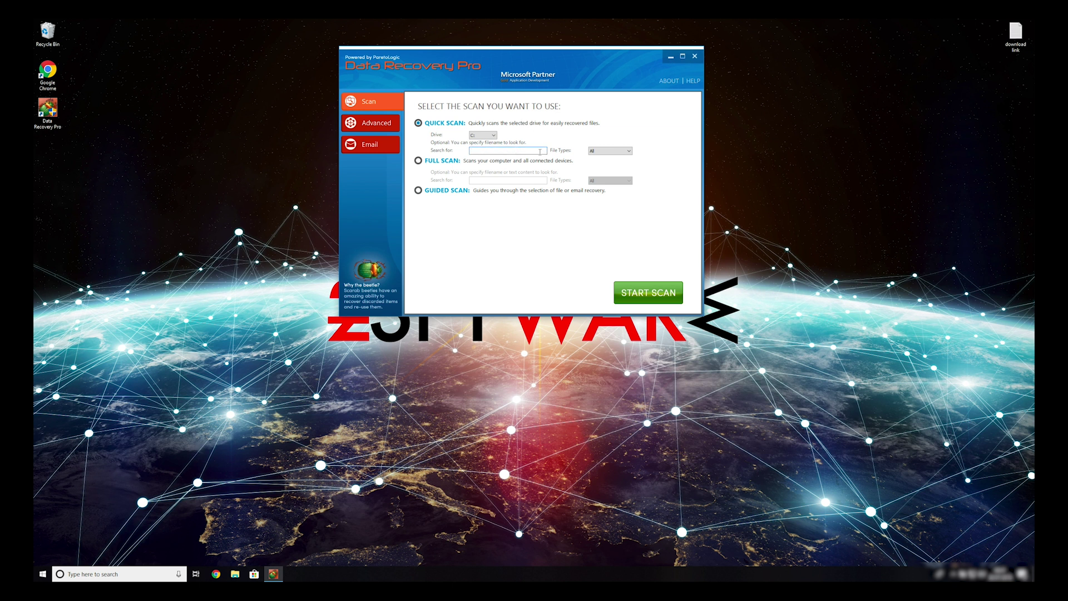
left_click(610, 150)
left_click(531, 162)
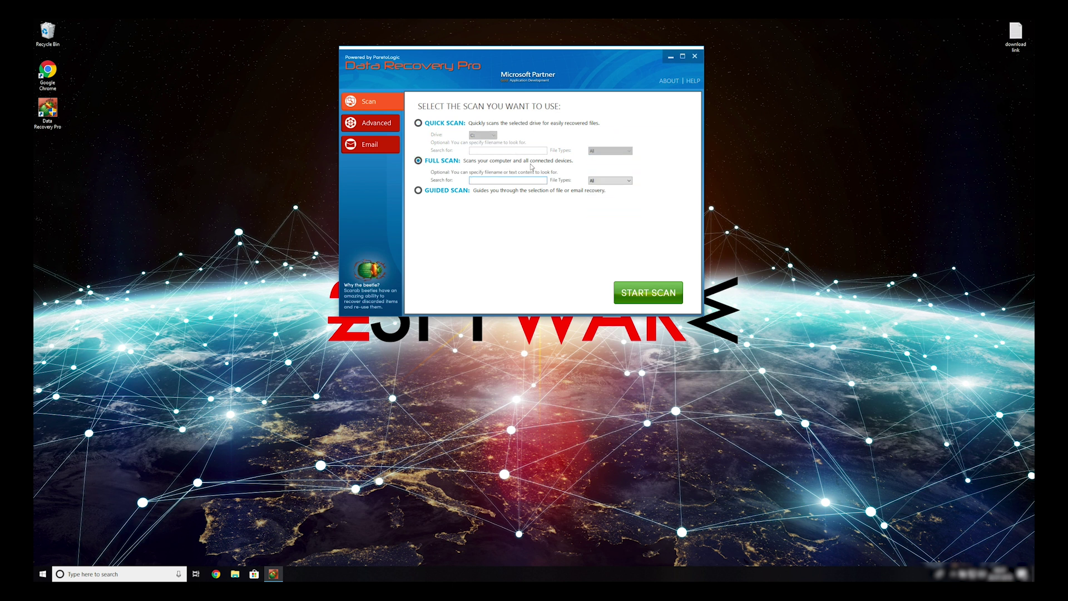
key("Up")
left_click(651, 296)
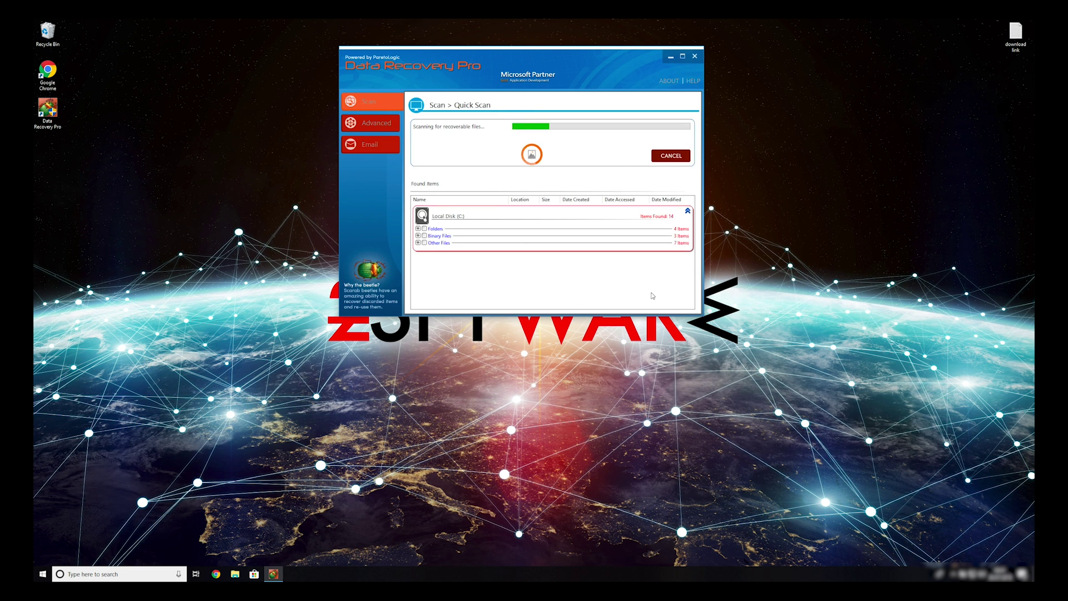